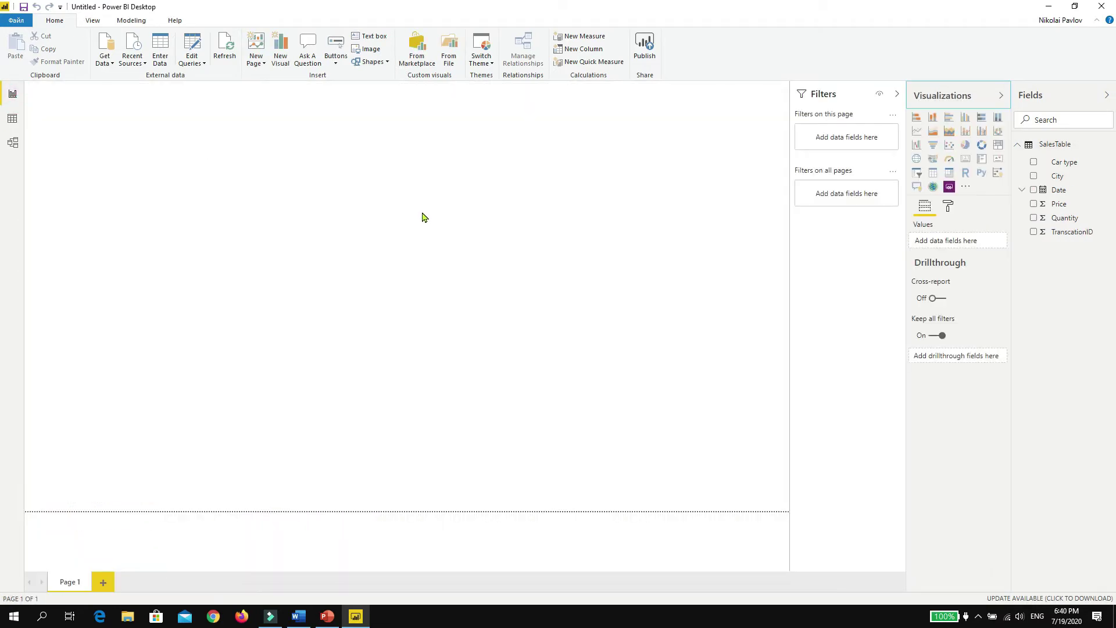
Examine the SalesTable rows in the data view, widening the Price column, and return to the report canvas.
left_click(13, 118)
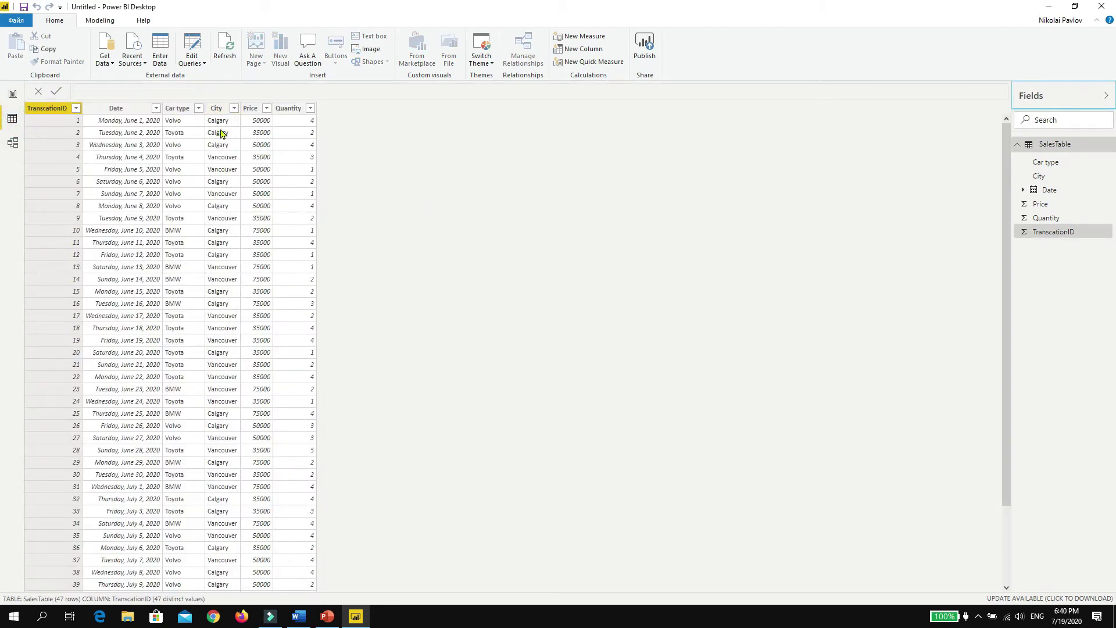
left_click_drag(264, 109, 356, 111)
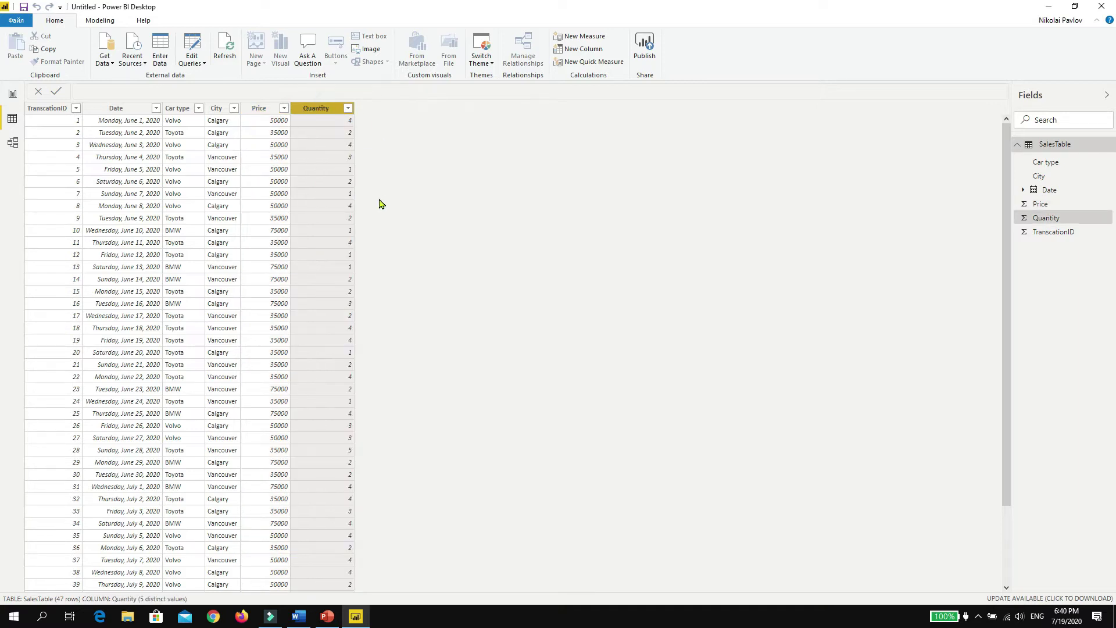
left_click(13, 94)
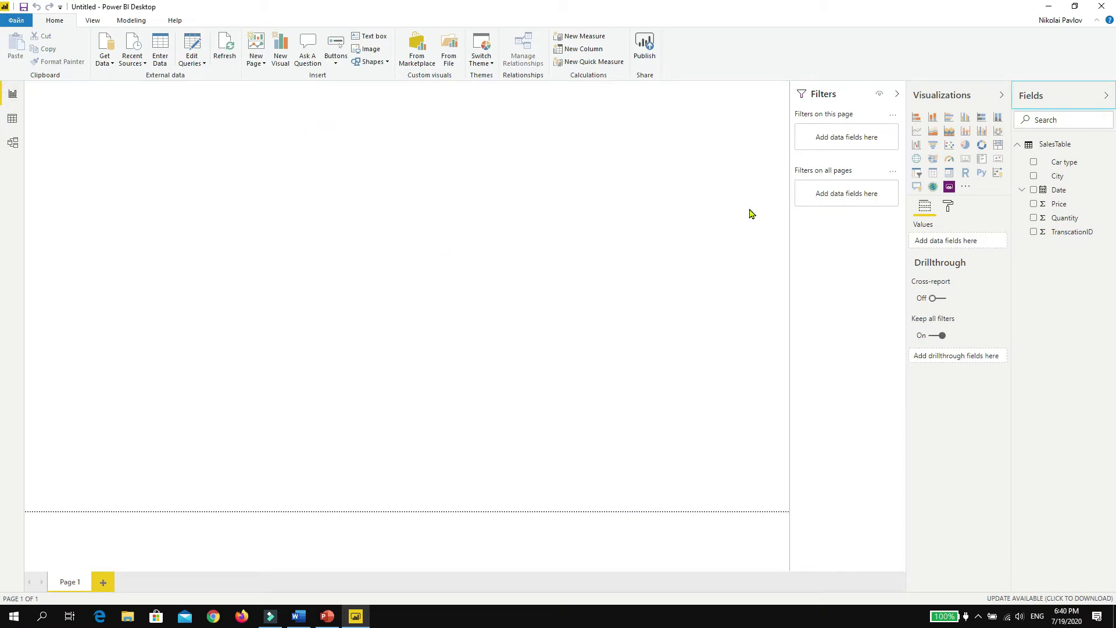
Create a new measure named Sales and begin its formula with SUMX over SalesTable.
left_click(132, 21)
left_click(65, 46)
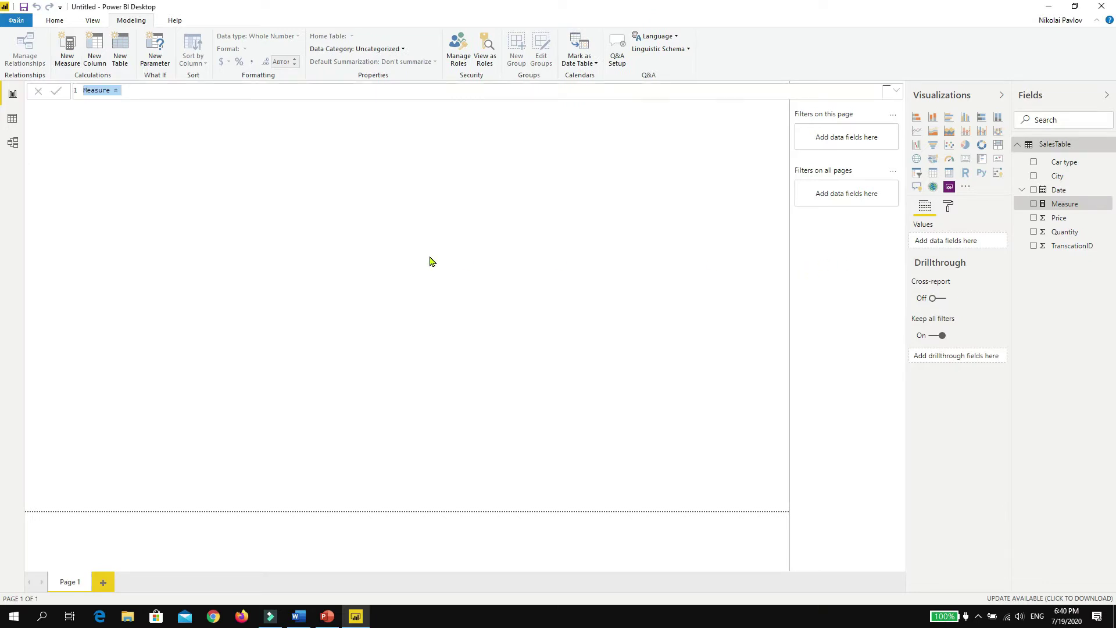
type("Sales")
scroll(164, 90, "up", 2)
scroll(163, 89, "up", 2)
type("sumx")
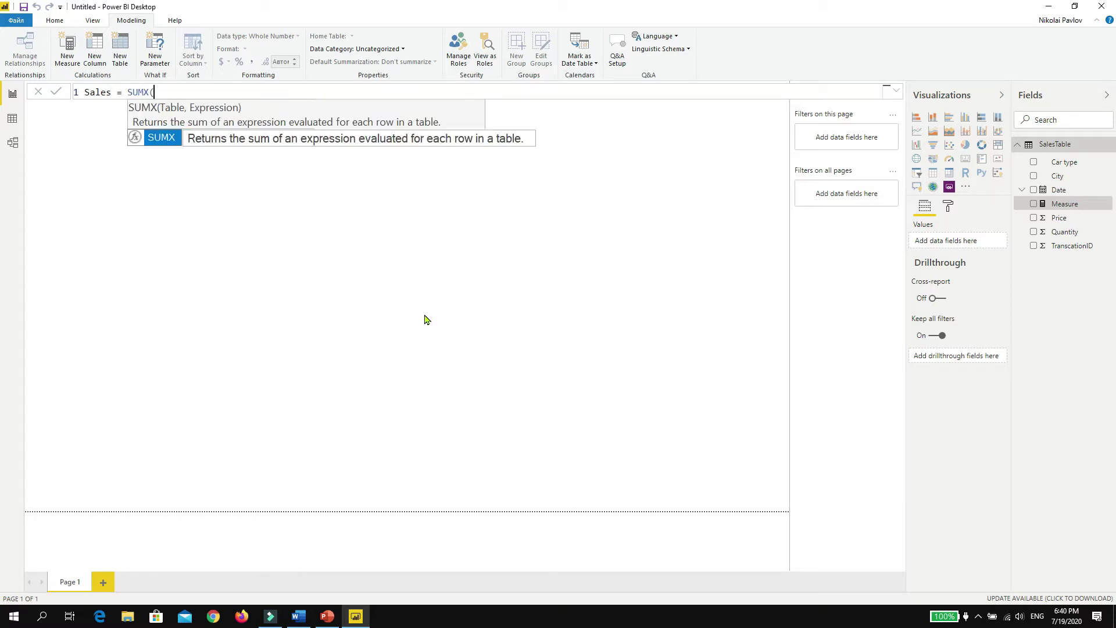
type("(")
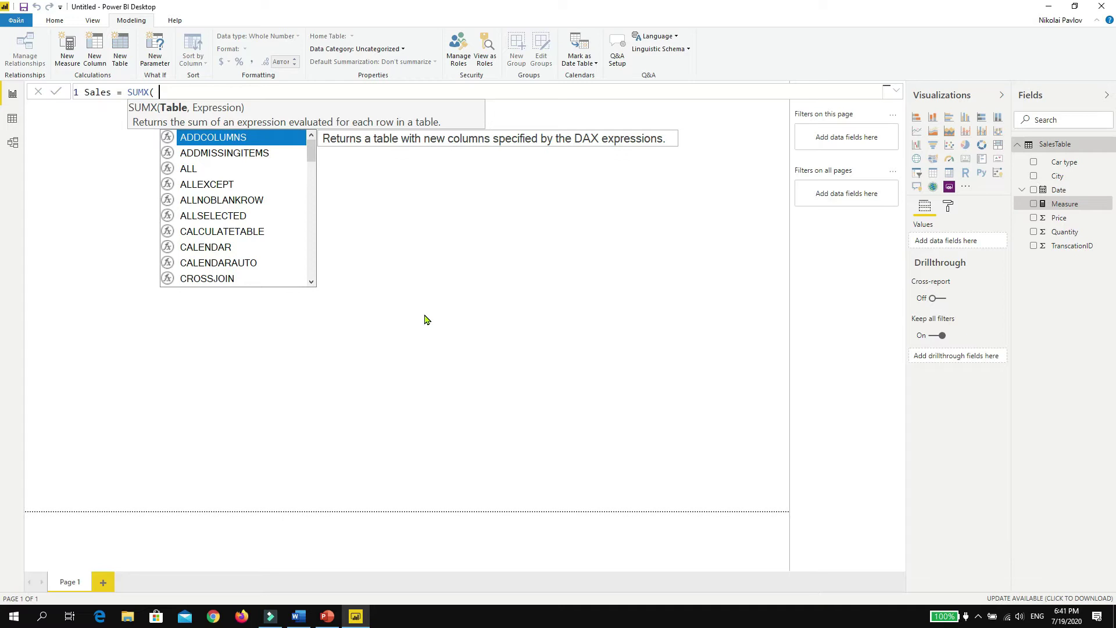
type(" sal")
key("Tab")
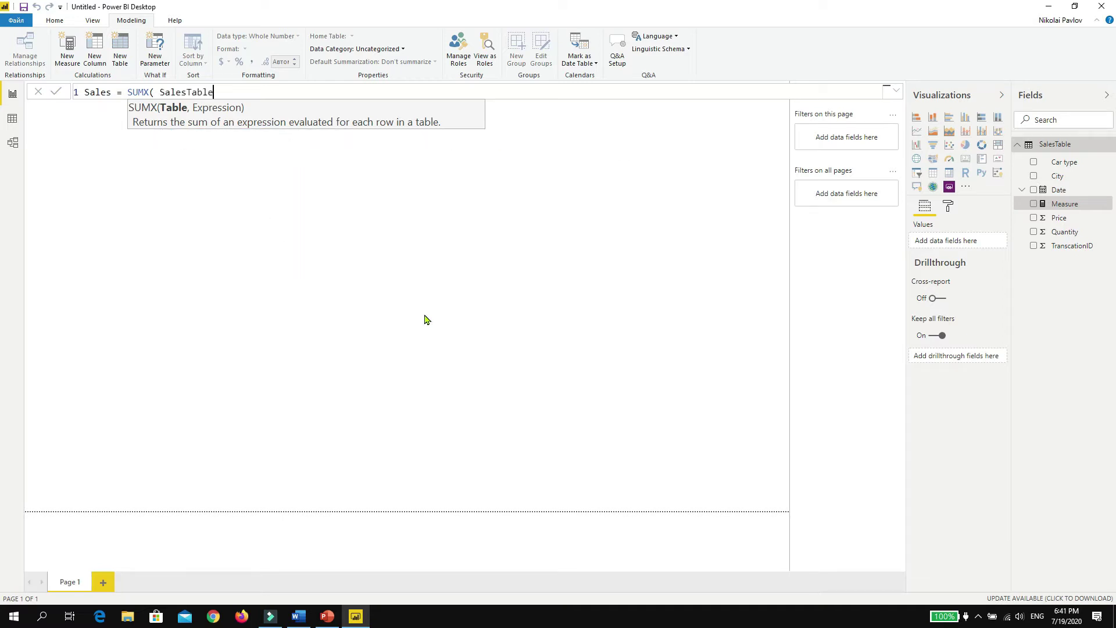
Complete the Sales measure with the expression SalesTable[Price] * SalesTable[Quantity] and commit it.
type(",")
type("price")
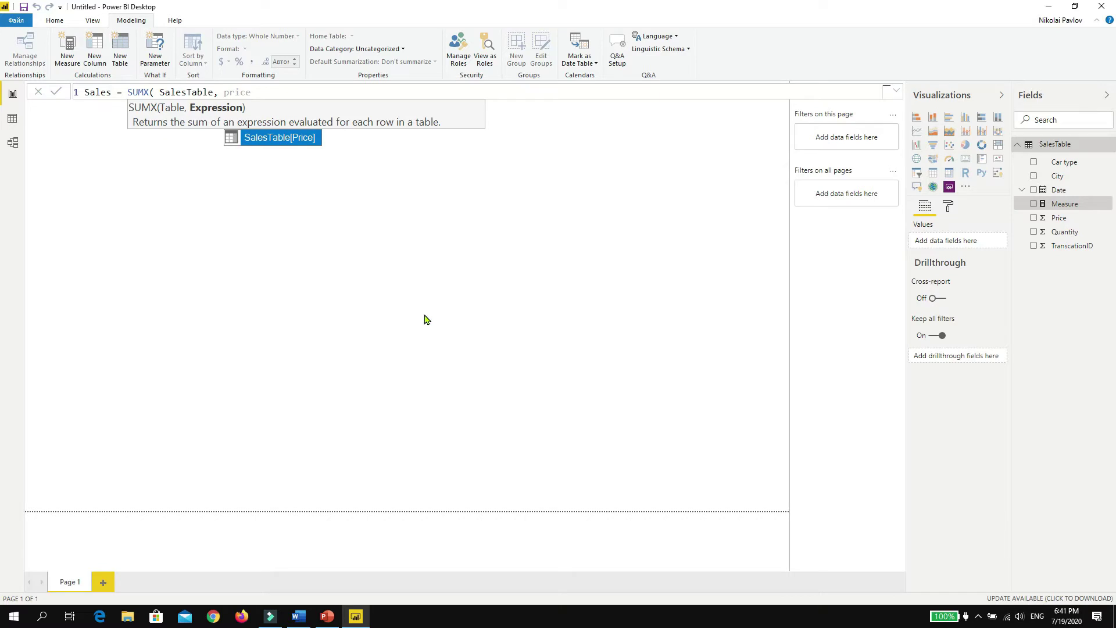
key("Tab")
type("* ")
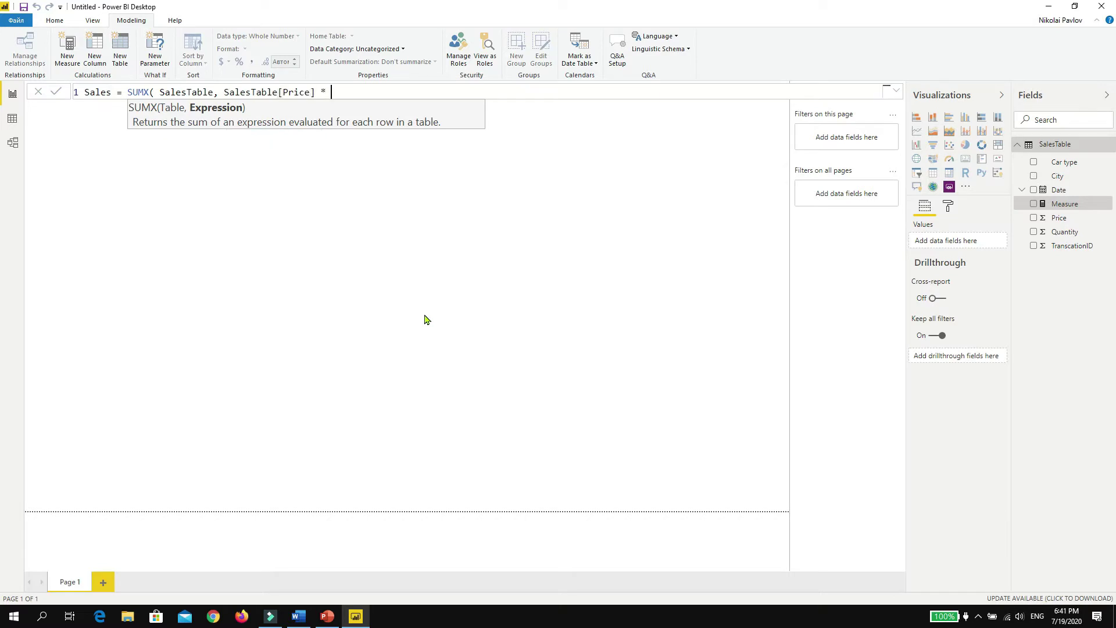
type("quan")
key("Tab")
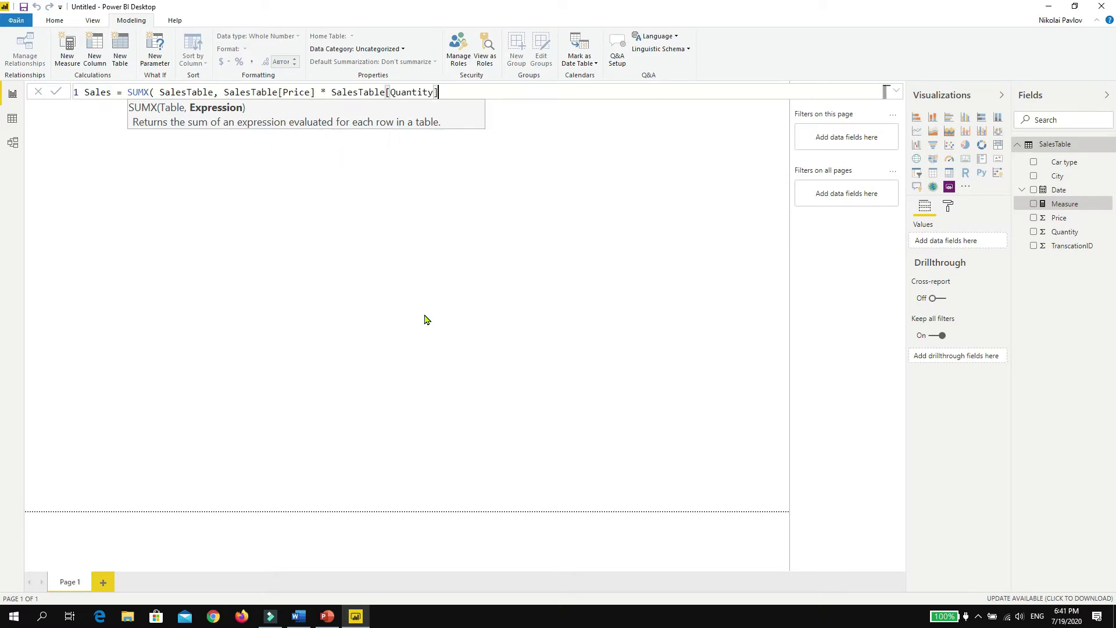
type(")")
key("Return")
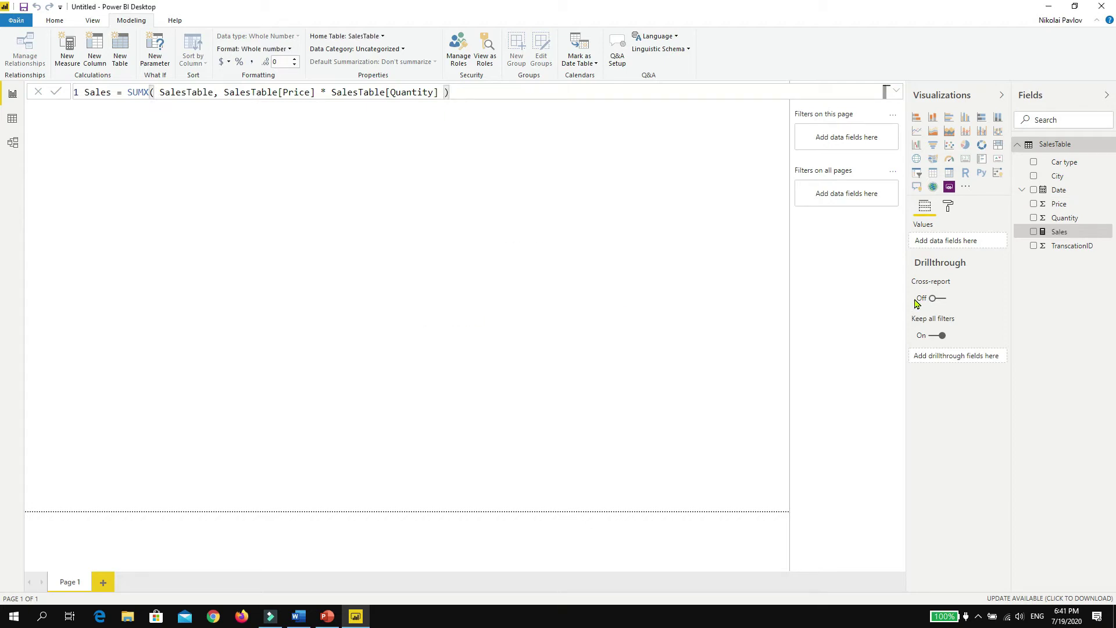
Add a table visual near the middle of the report page showing Car type followed by Sales.
left_click(933, 174)
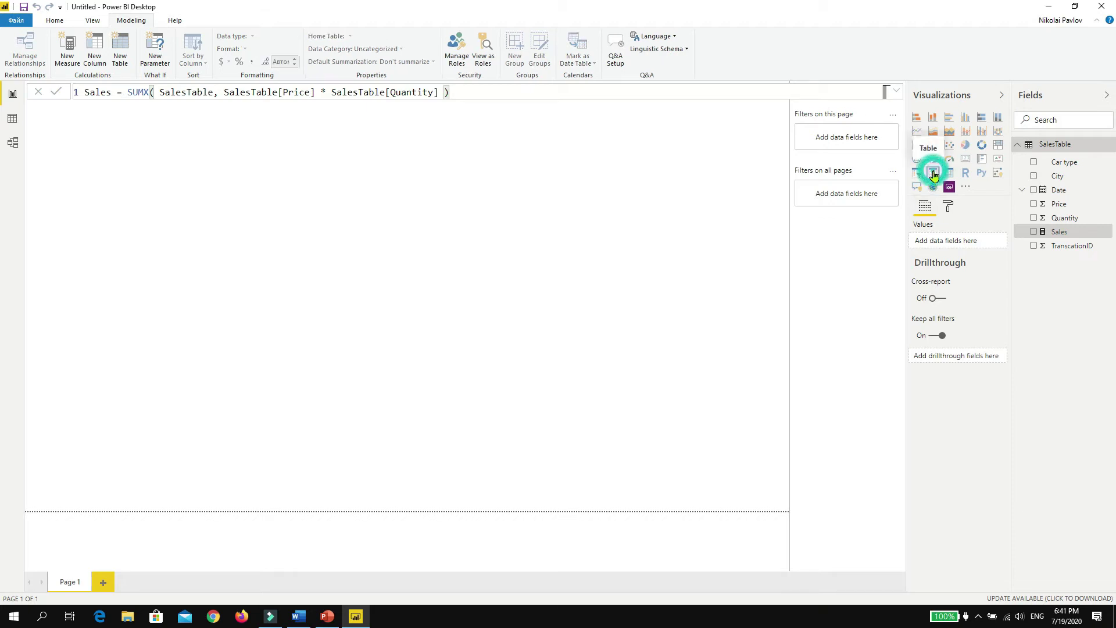
left_click_drag(110, 96, 357, 190)
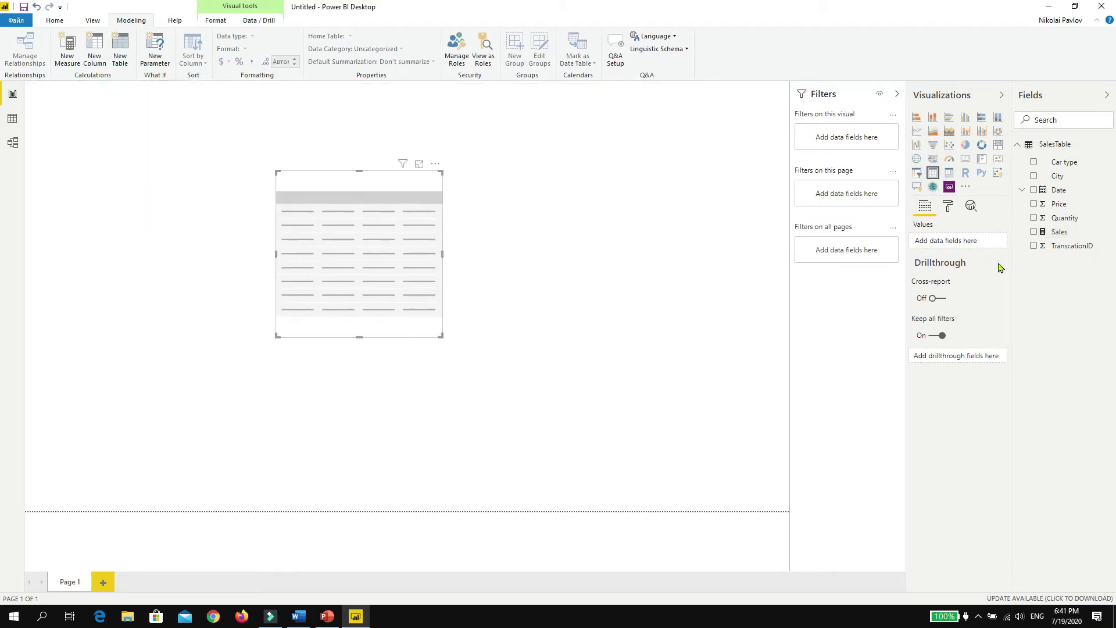
left_click(1034, 232)
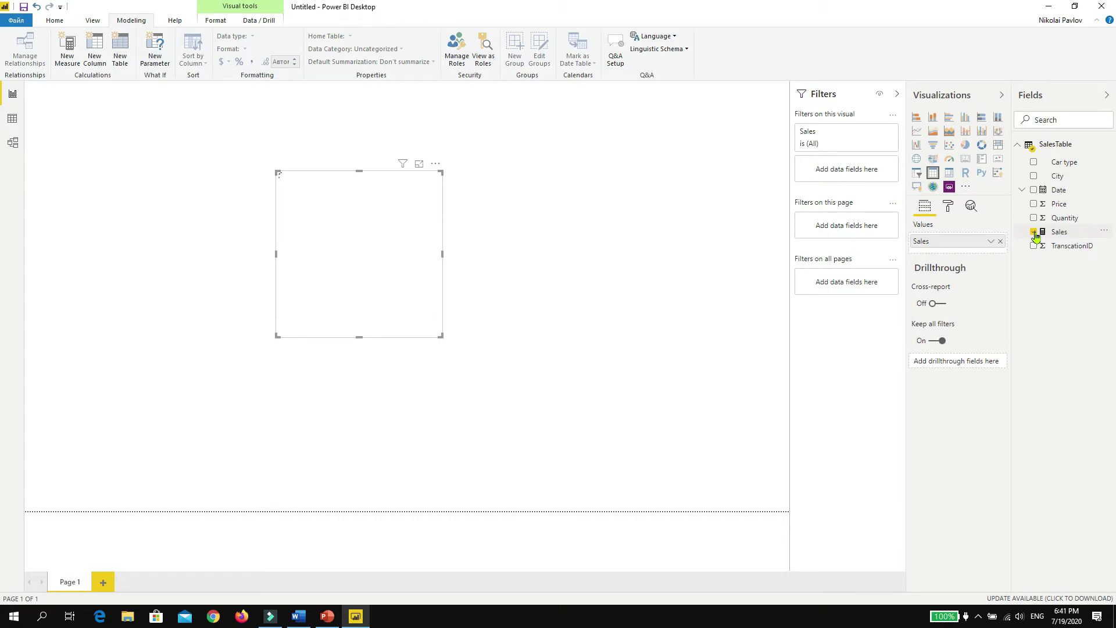
left_click(1034, 162)
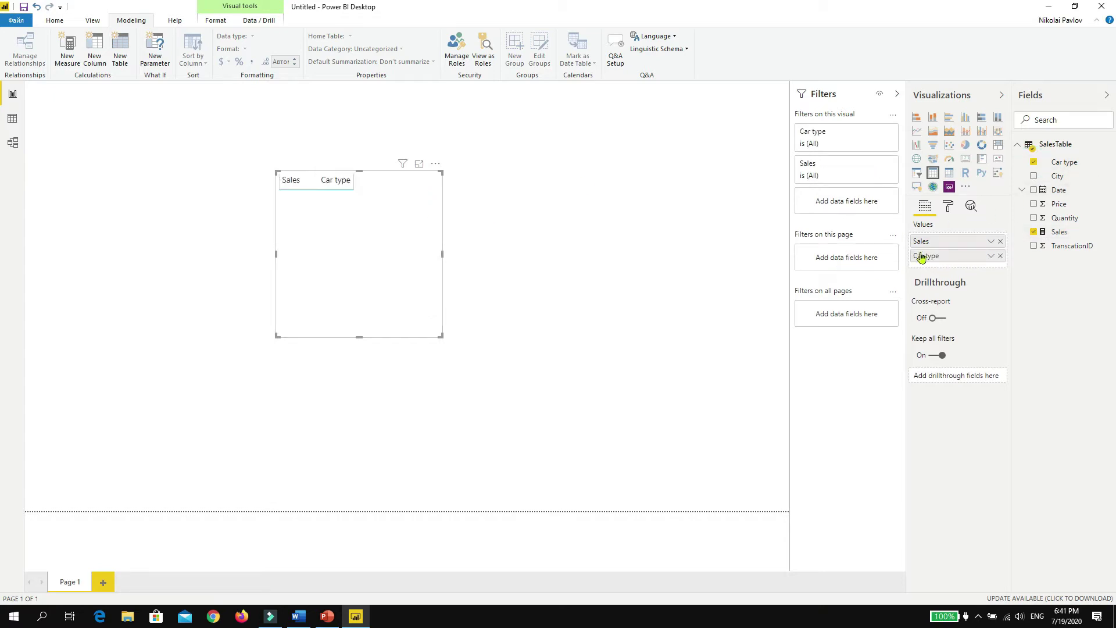
left_click_drag(936, 256, 939, 244)
Set the table visual's grid text size to 14 pt and enlarge the visual.
left_click(947, 206)
left_click(944, 291)
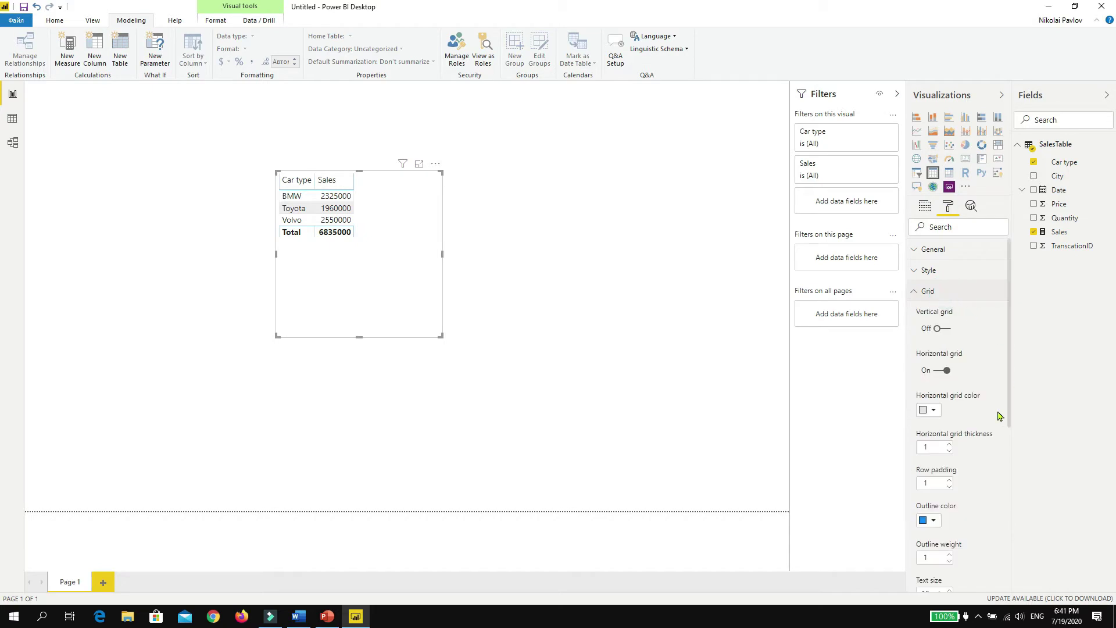
scroll(957, 515, "down", 4)
left_click(950, 358)
left_click(949, 358)
left_click(950, 358)
left_click(950, 359)
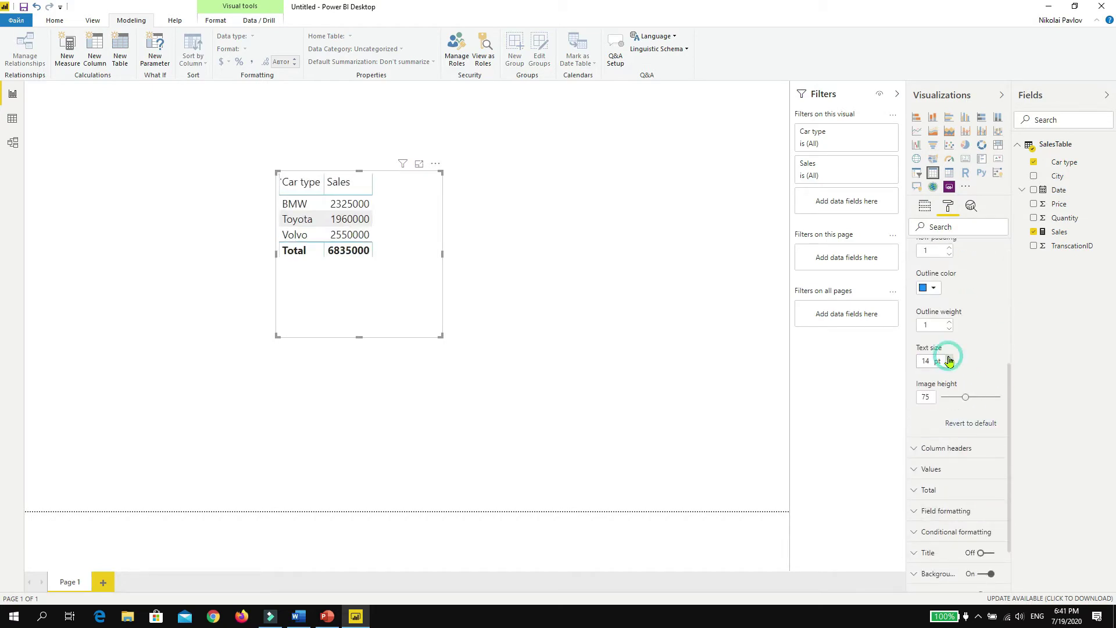
left_click_drag(441, 335, 715, 434)
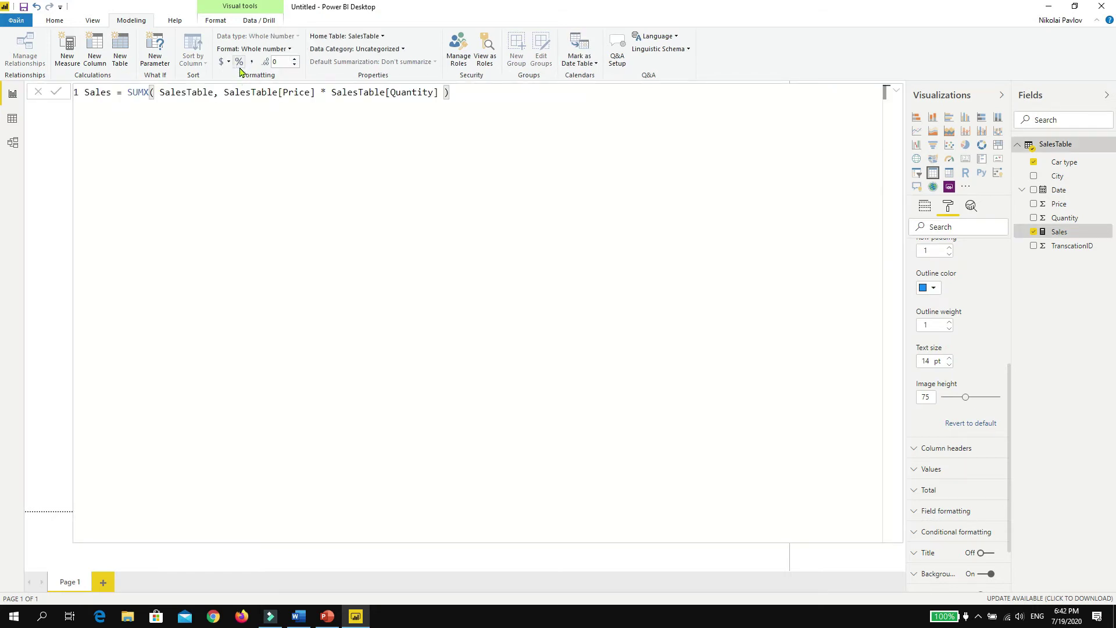
Format the Sales measure as $ English (United States) currency and shift the table visual slightly up and to the left.
left_click(228, 63)
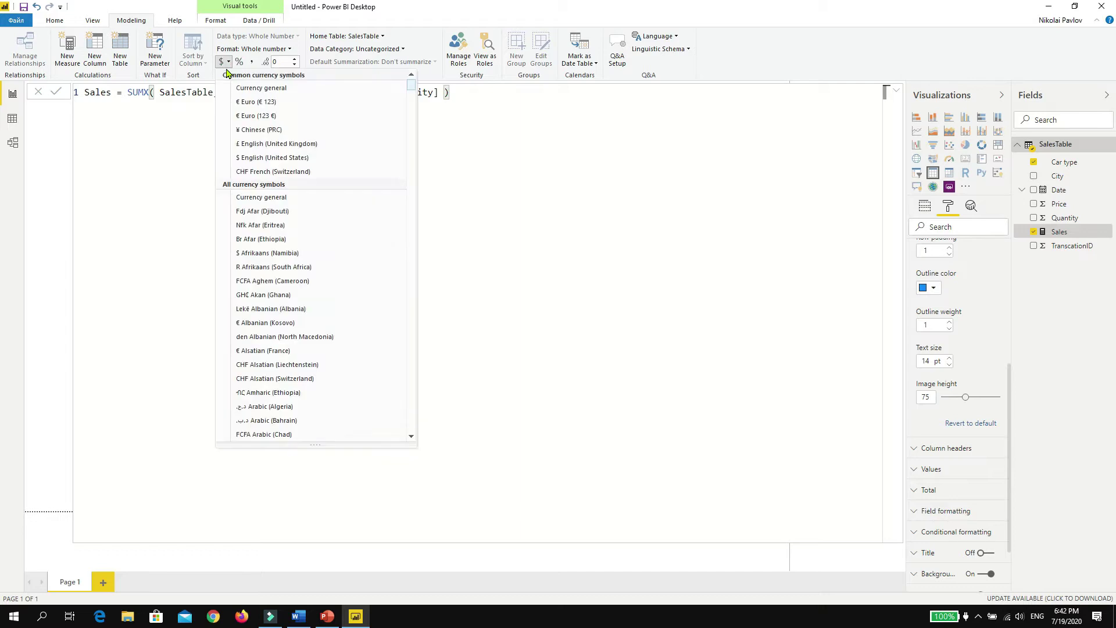
left_click(285, 158)
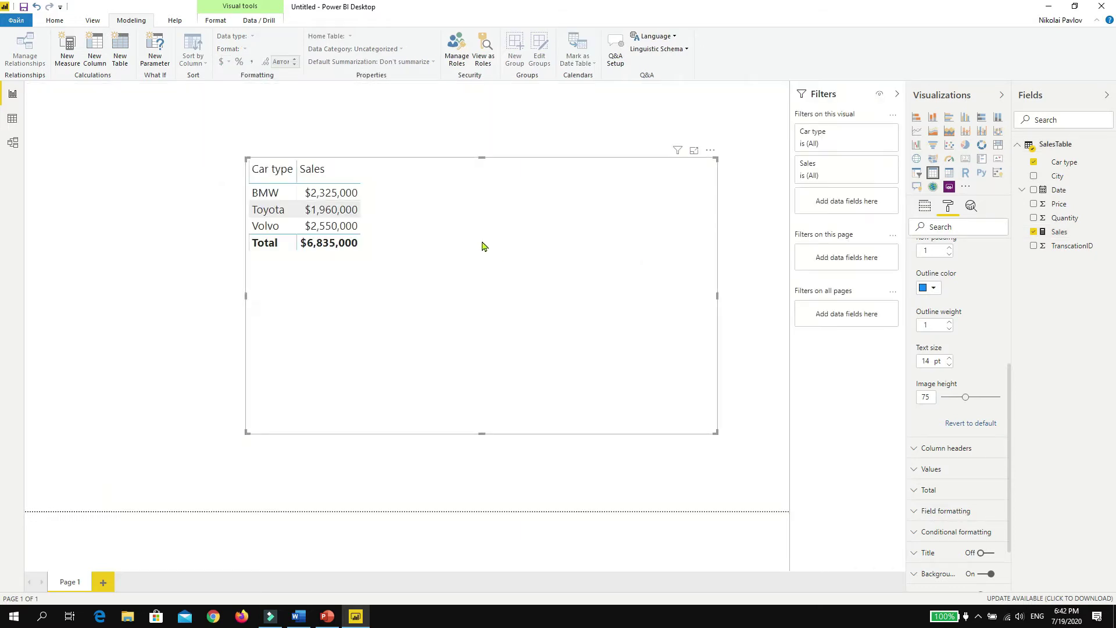
left_click(475, 218)
left_click(473, 176)
left_click(487, 212)
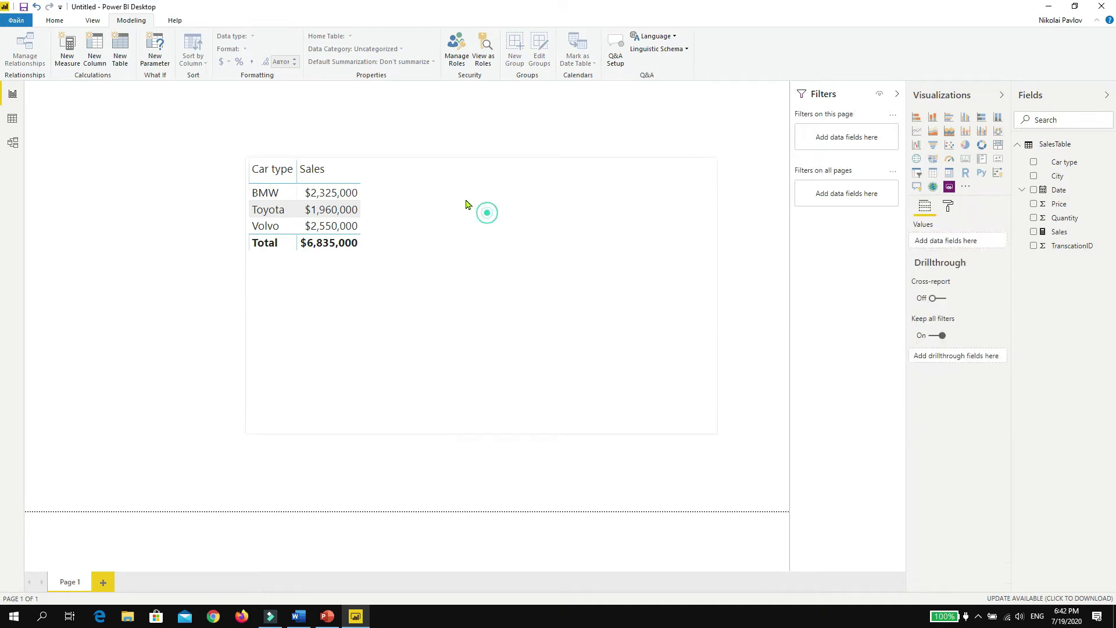
left_click_drag(466, 204, 428, 193)
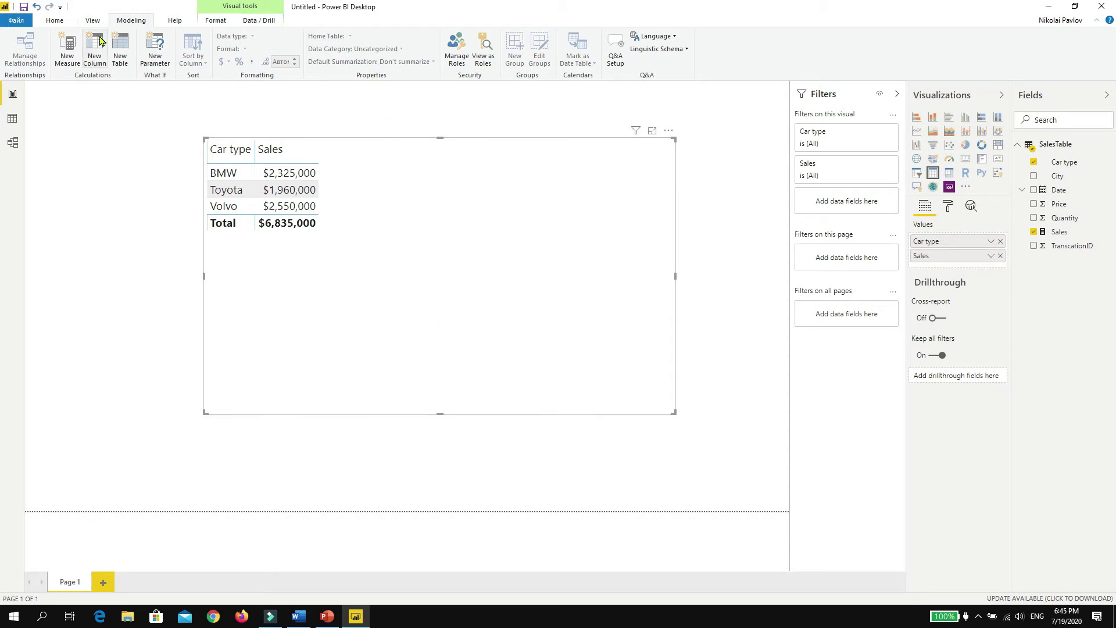
Create the measure All Total Sales = CALCULATE( SalesTable[Sales]).
left_click(68, 43)
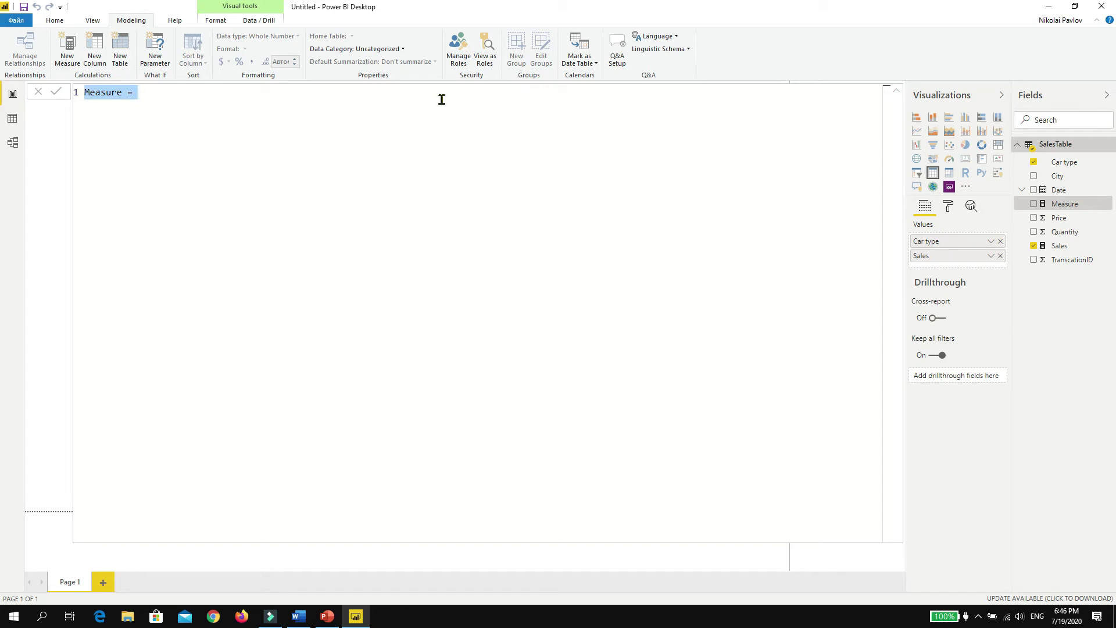
type("All ")
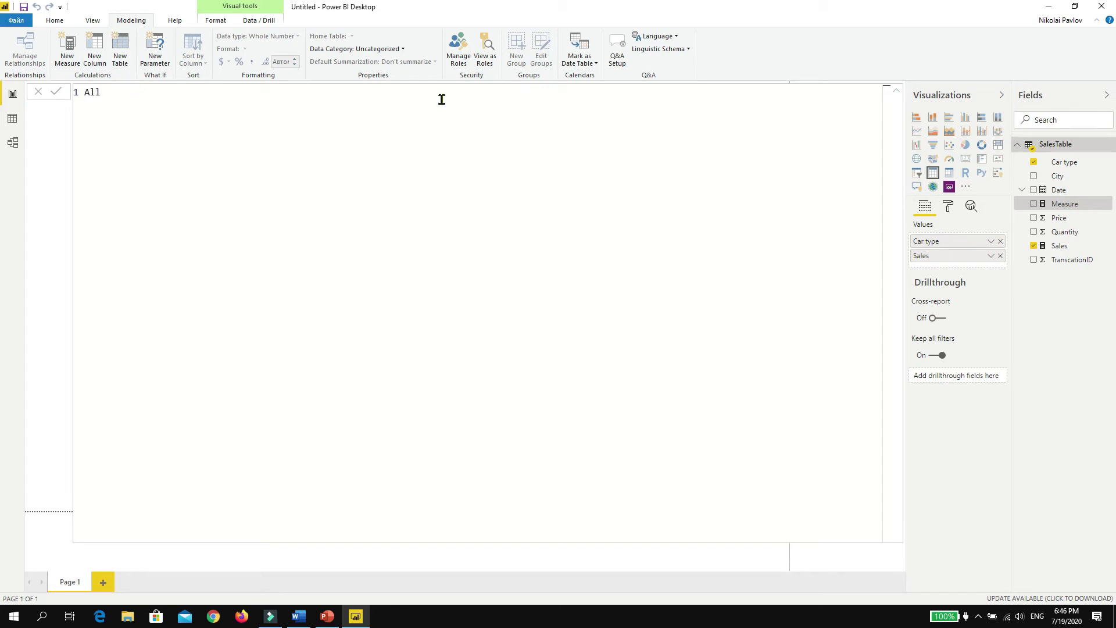
type("Total Sales = cal")
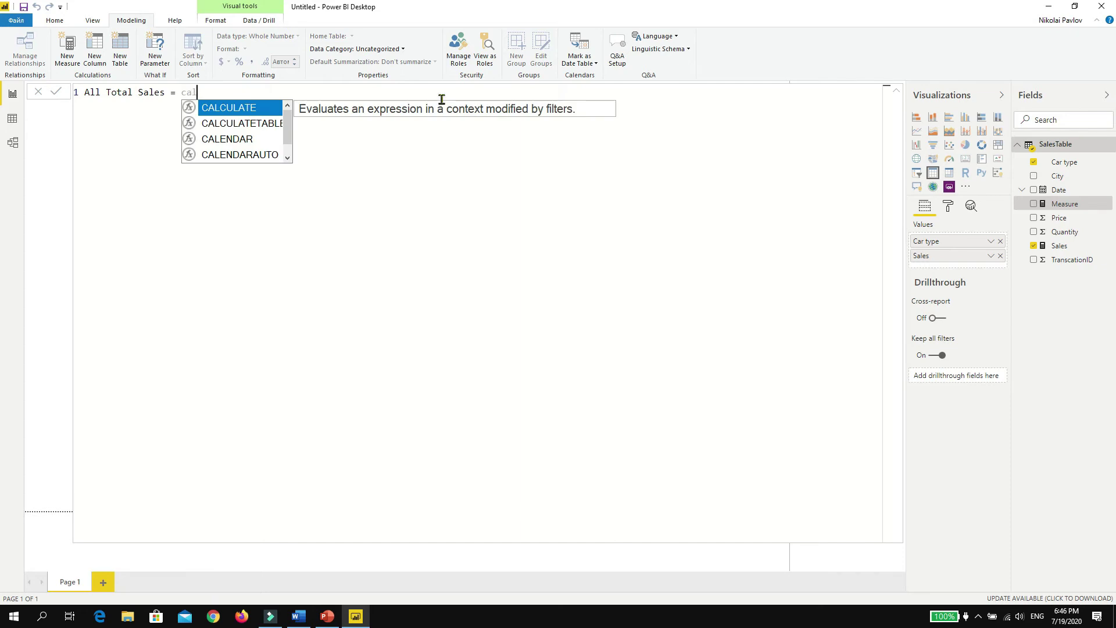
key("Tab")
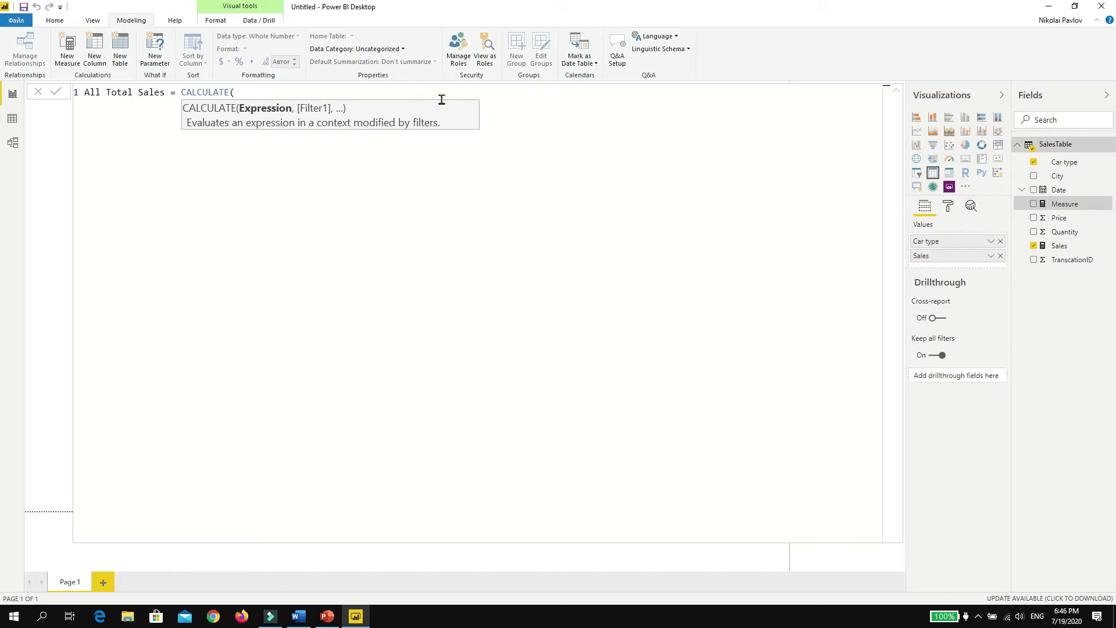
type("sale")
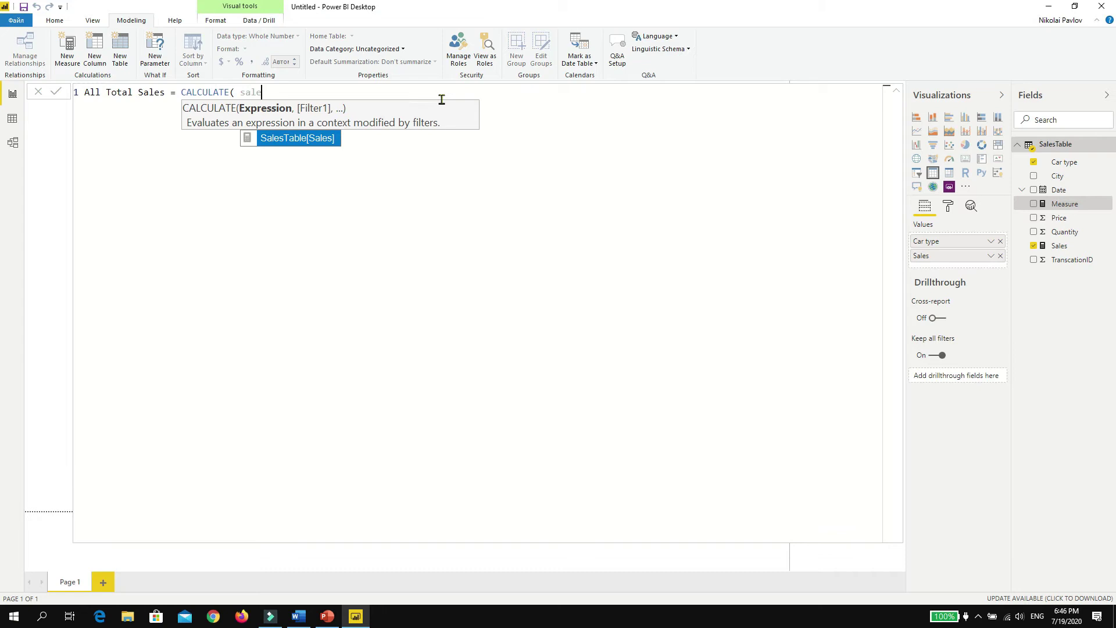
key("Tab")
type(",")
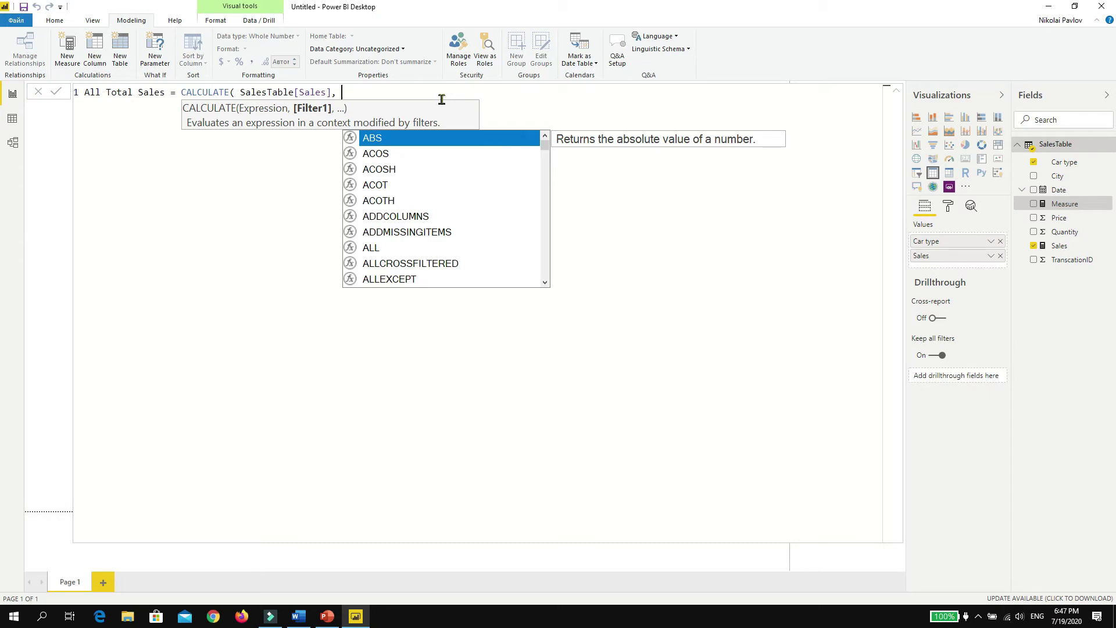
key("BackSpace")
key("BackSpace")
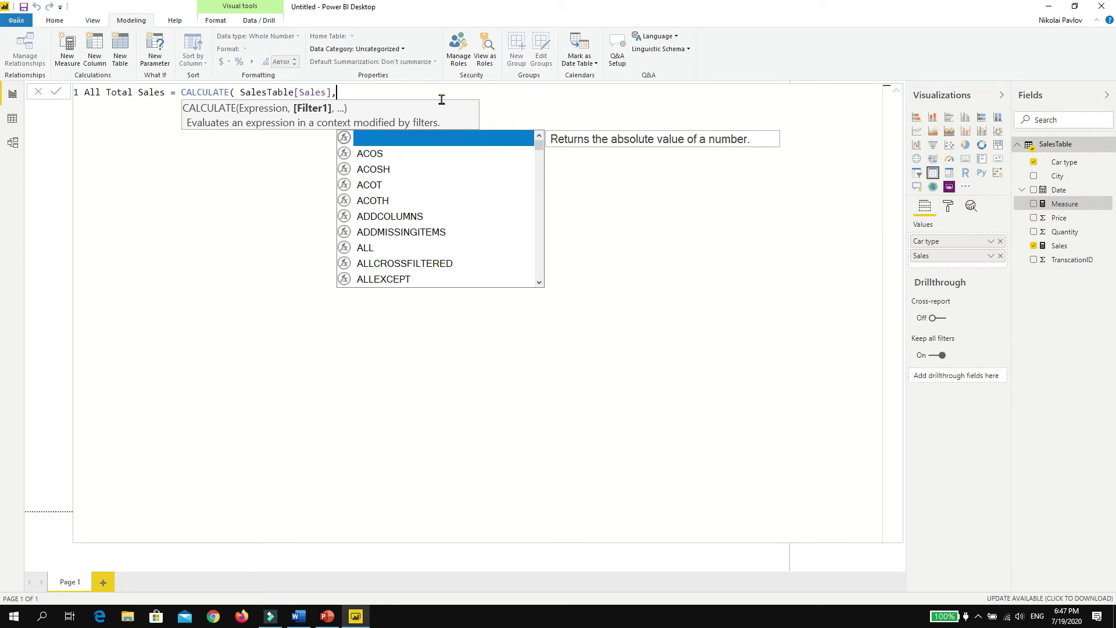
type(")")
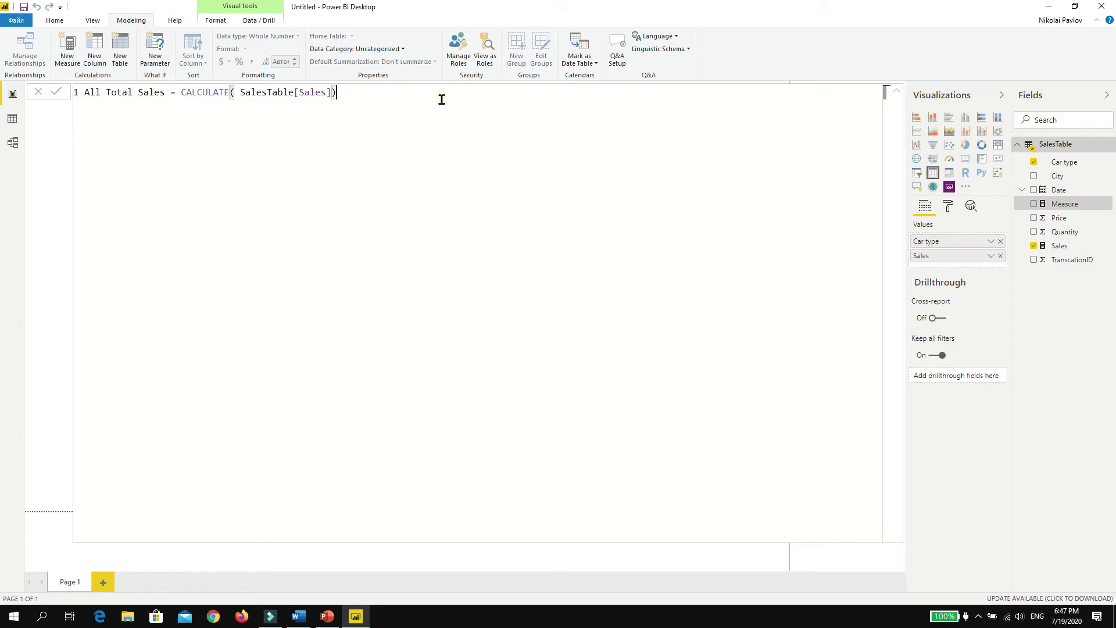
key("Return")
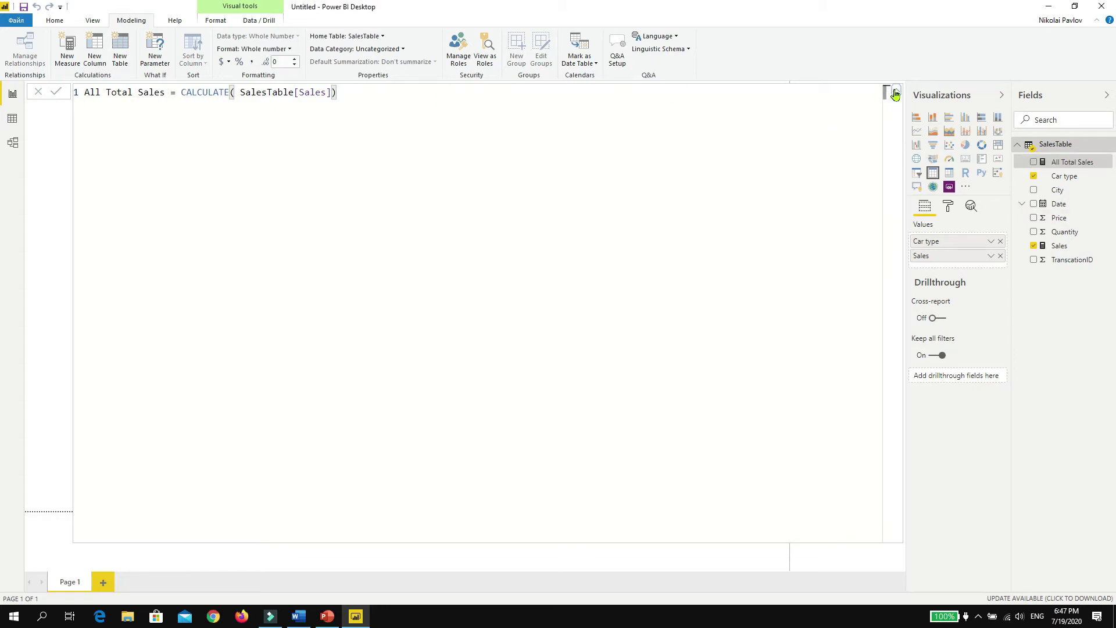
Collapse the expanded formula editor and add the All Total Sales measure to the table visual.
left_click(896, 93)
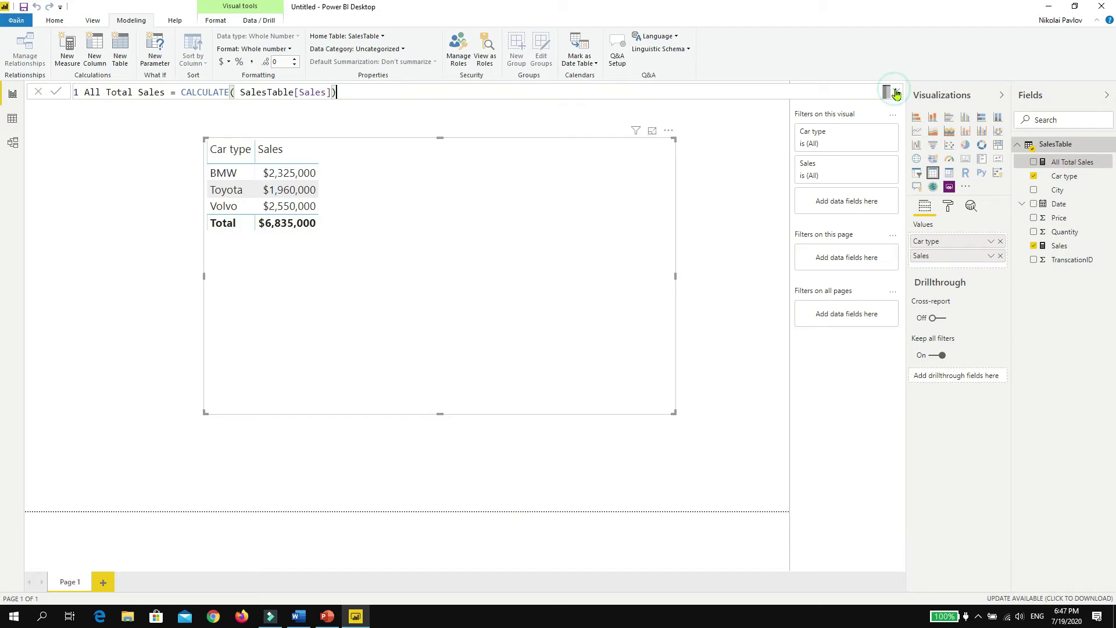
left_click(1034, 164)
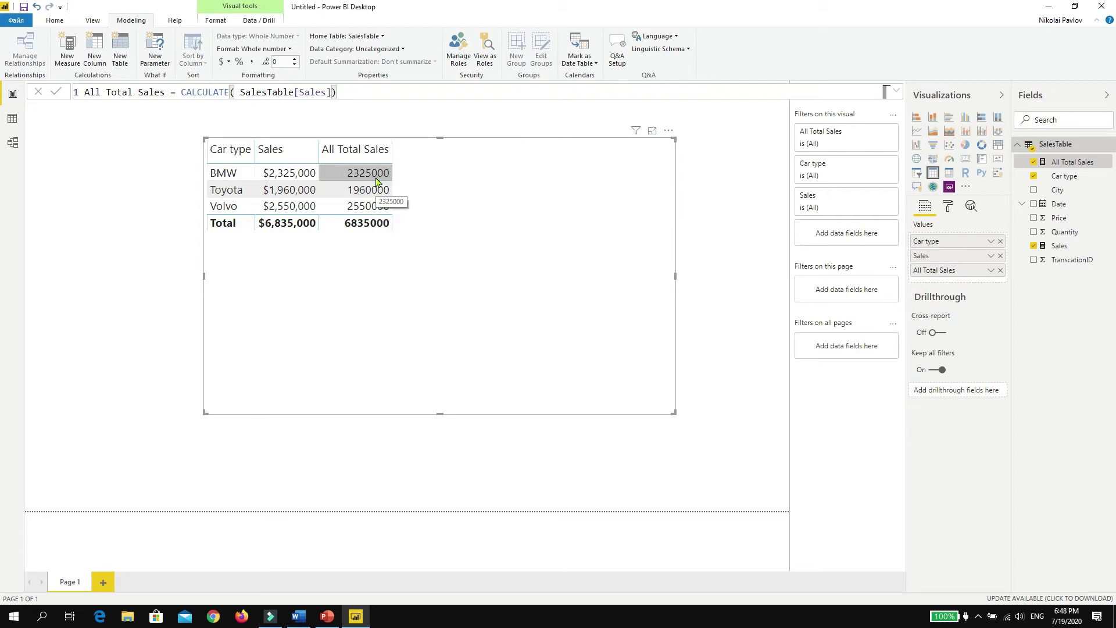
Add the filter ALL (SalesTable) to the CALCULATE expression of the All Total Sales measure.
left_click(354, 91)
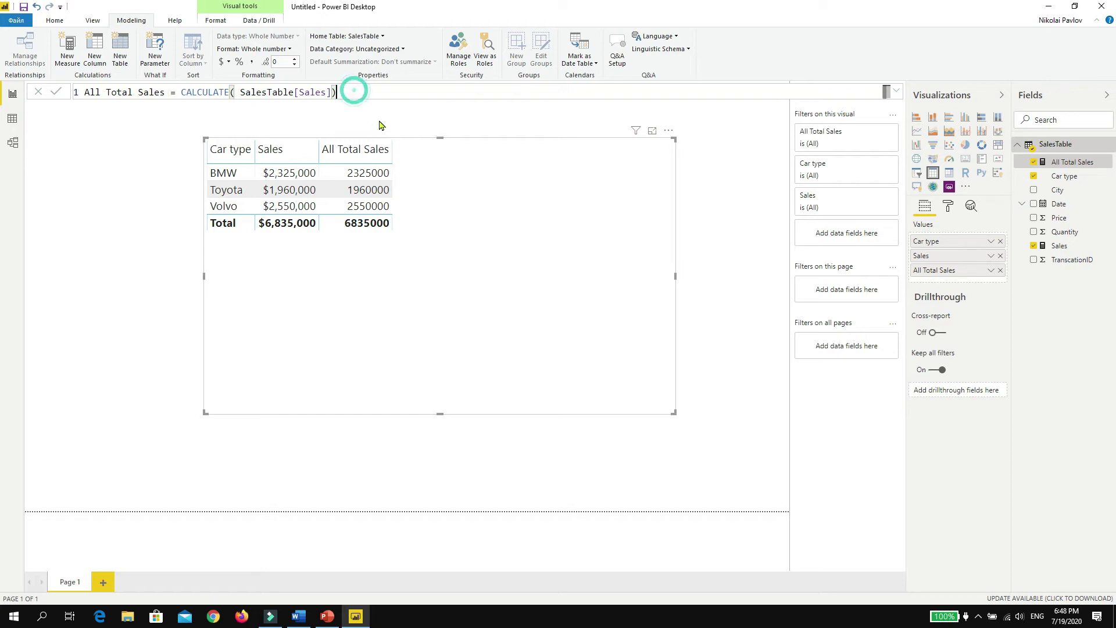
key("BackSpace")
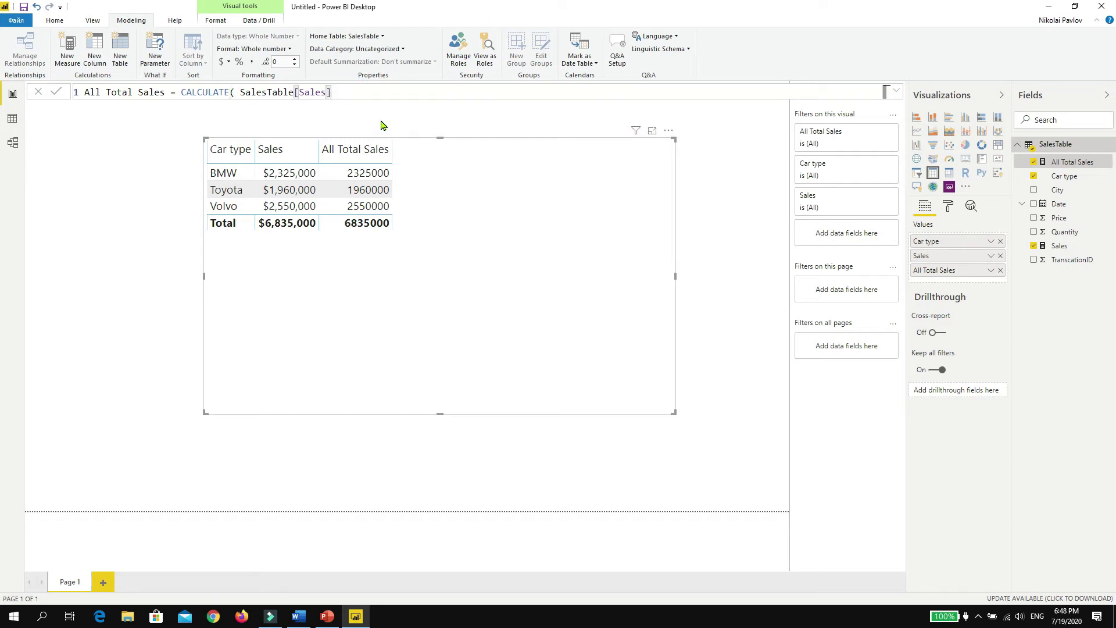
type(", ")
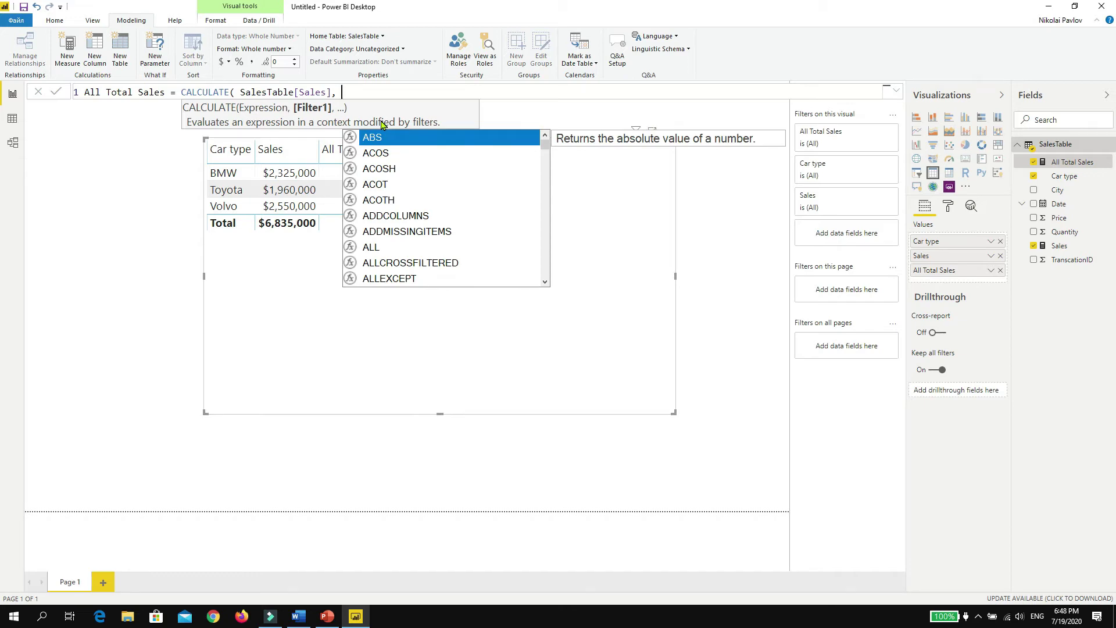
type("ALL")
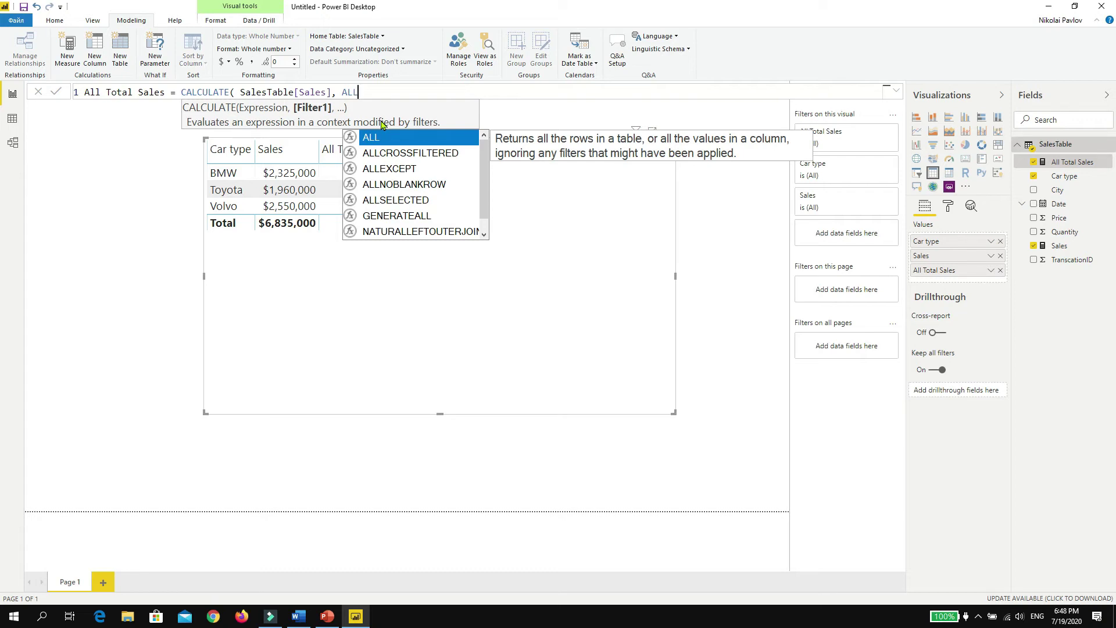
type("(")
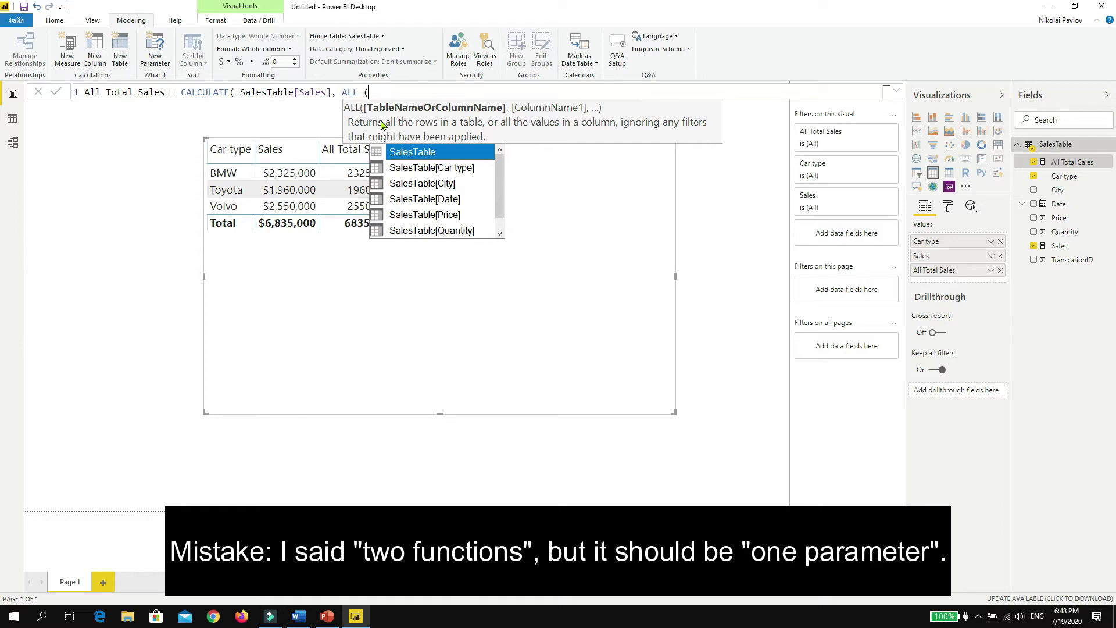
type("sale")
key("Tab")
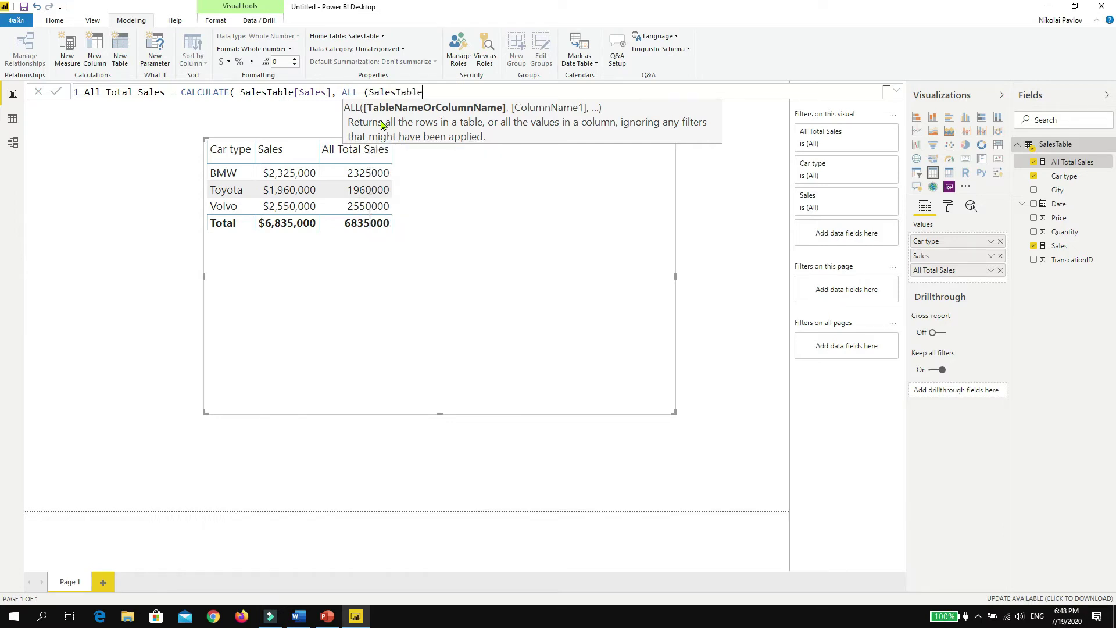
type(")")
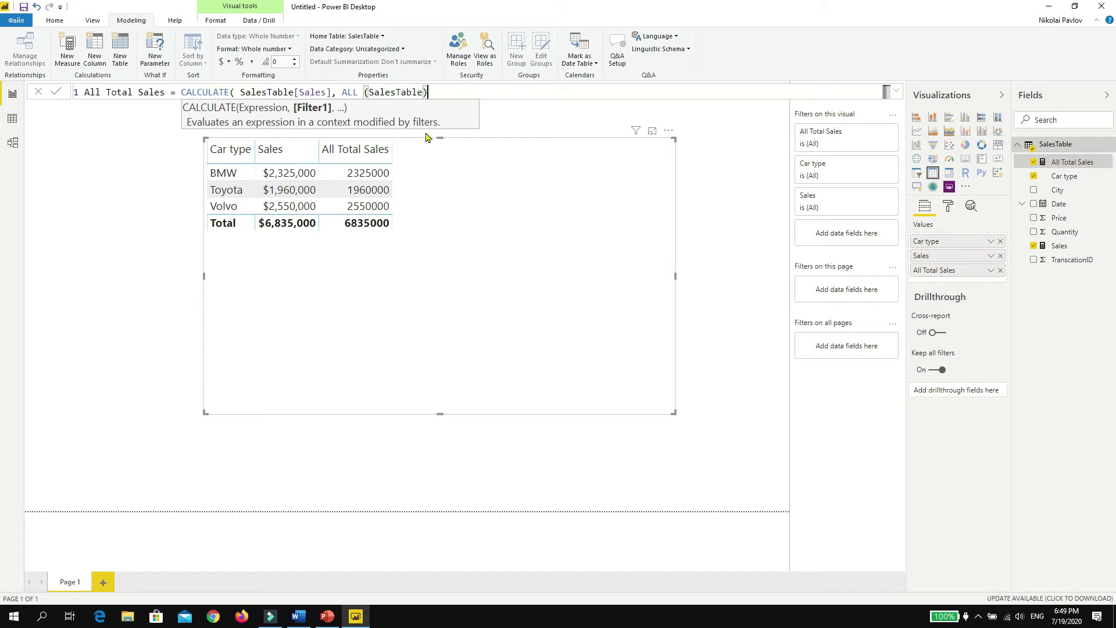
type(")")
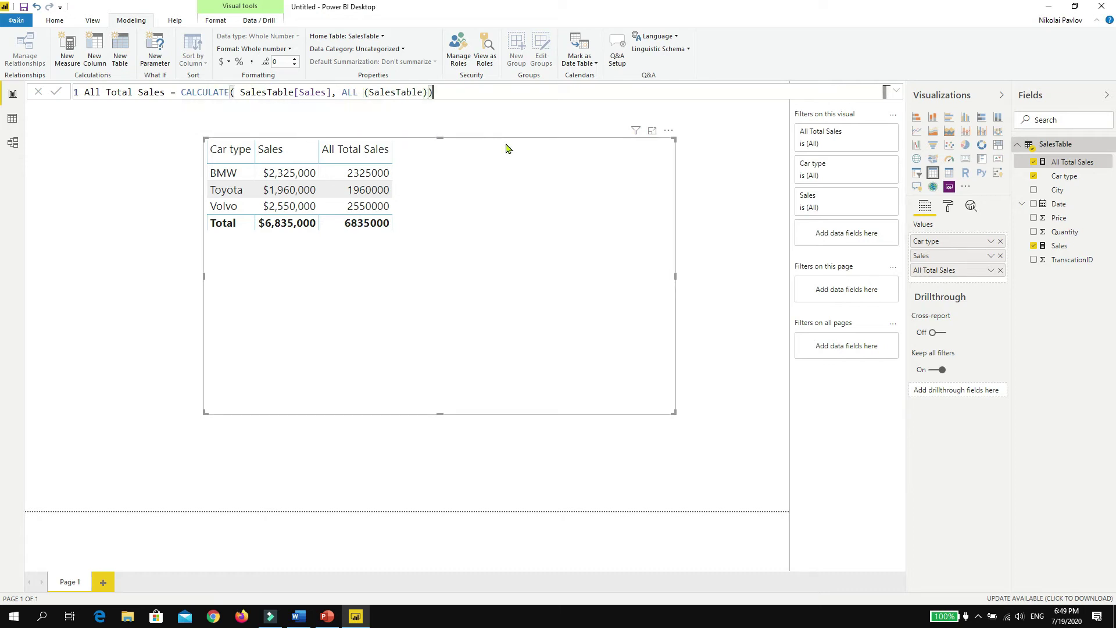
key("Return")
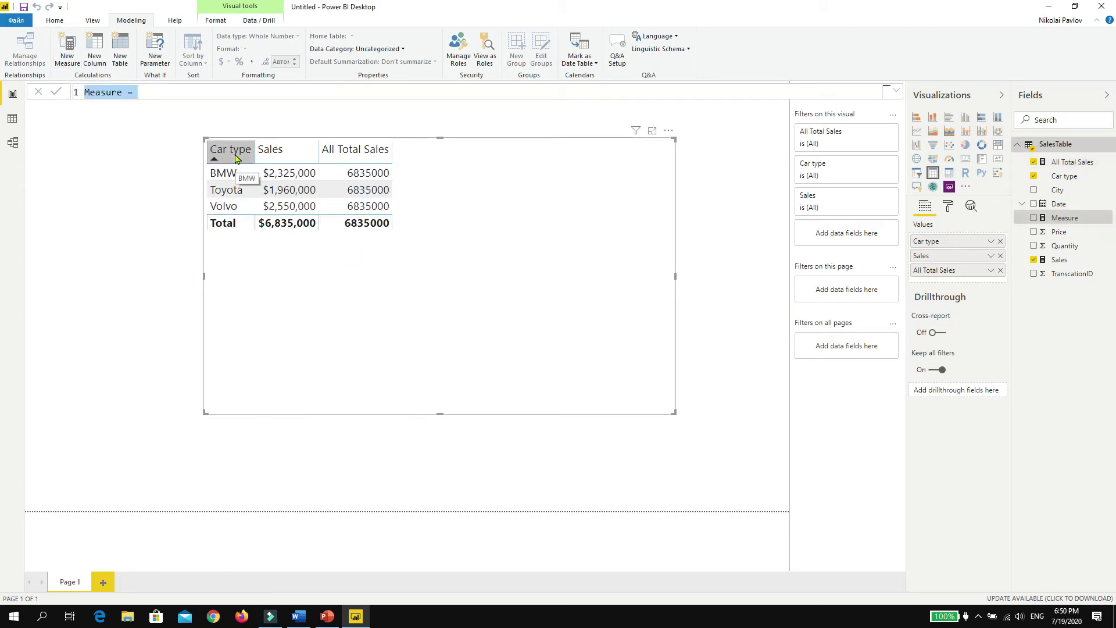
Define the new measure % Sales = DIVIDE( SalesTable[Sales], SalesTable[All Total Sales]).
type("%")
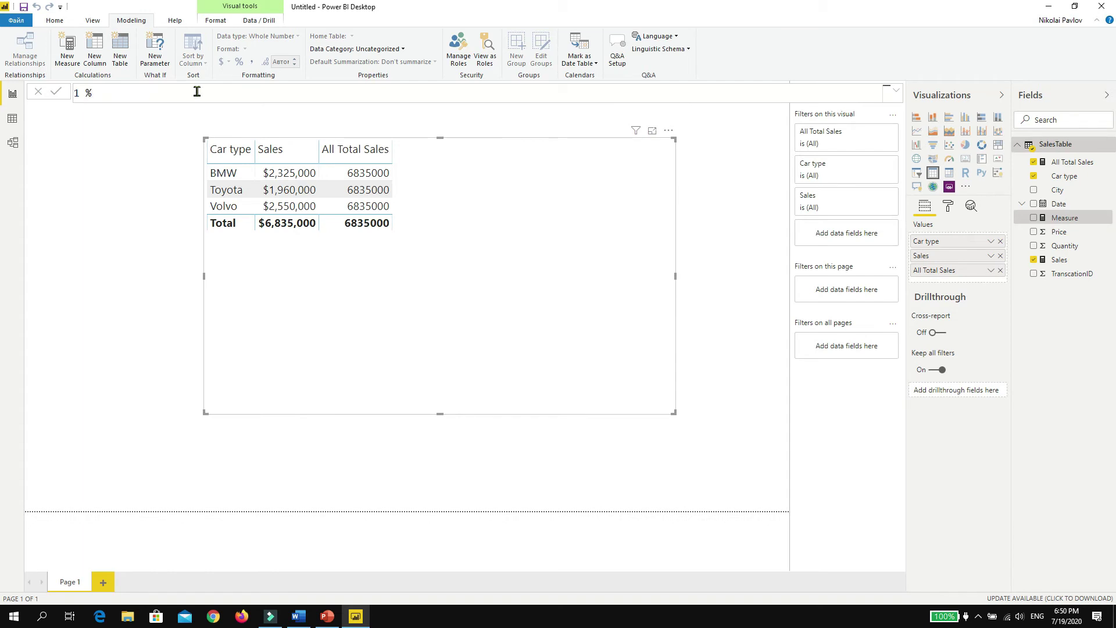
type(" Sales = DIVIDE(")
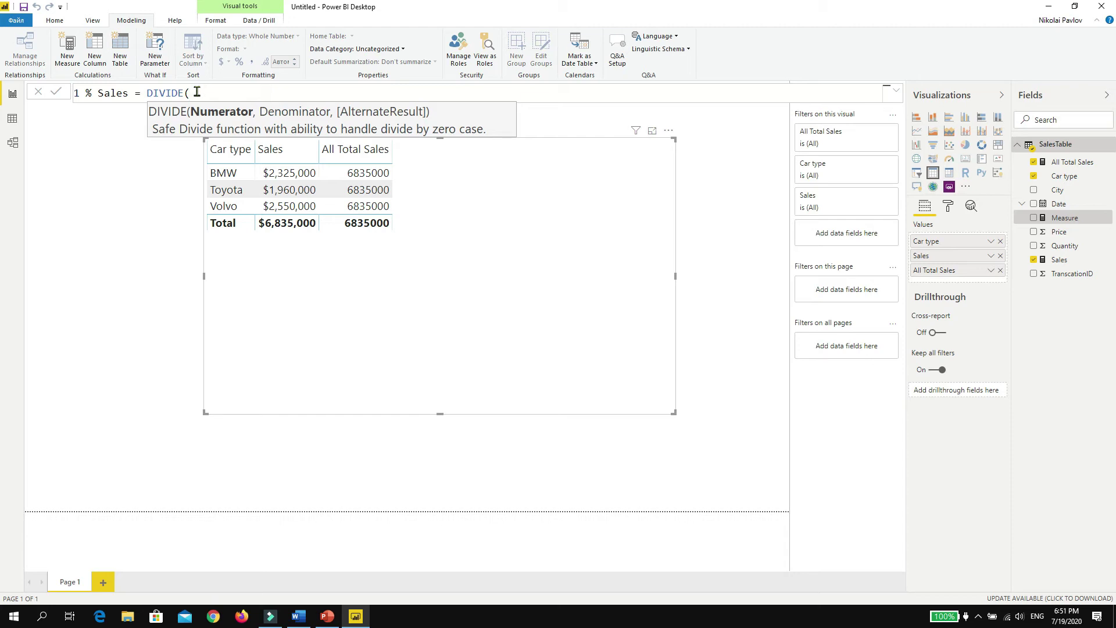
type("Sales")
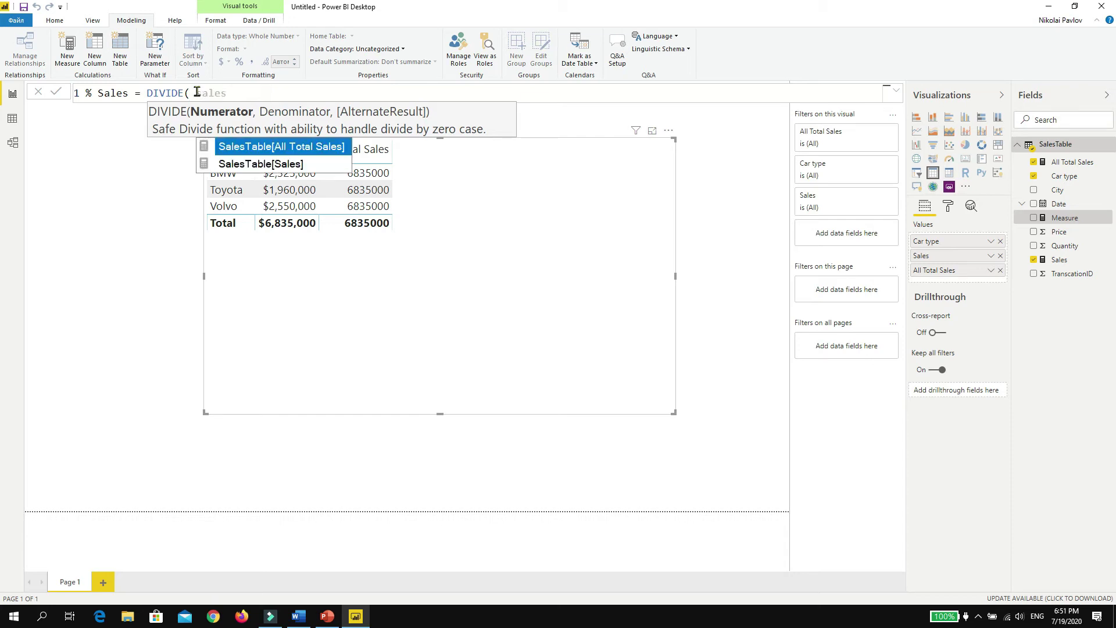
key("Down")
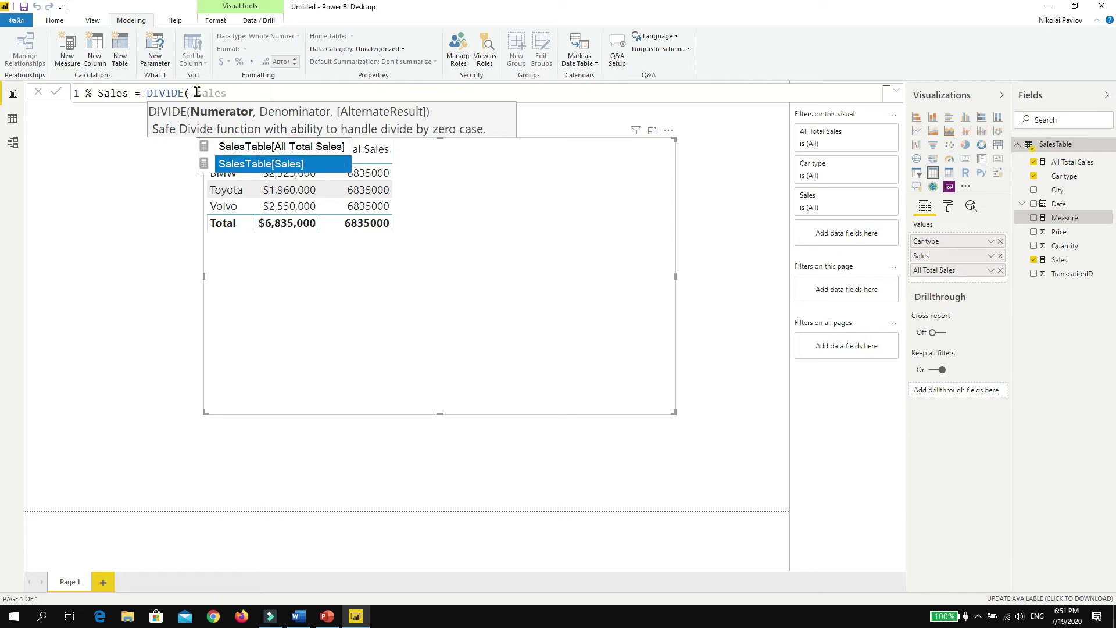
key("Tab")
type(", ")
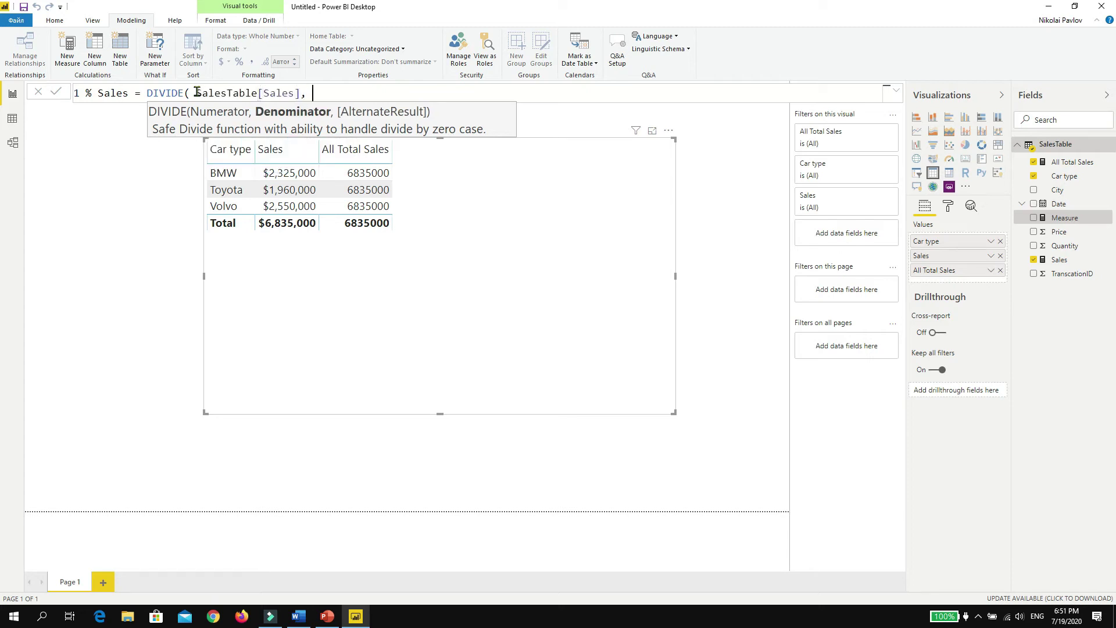
type("sales")
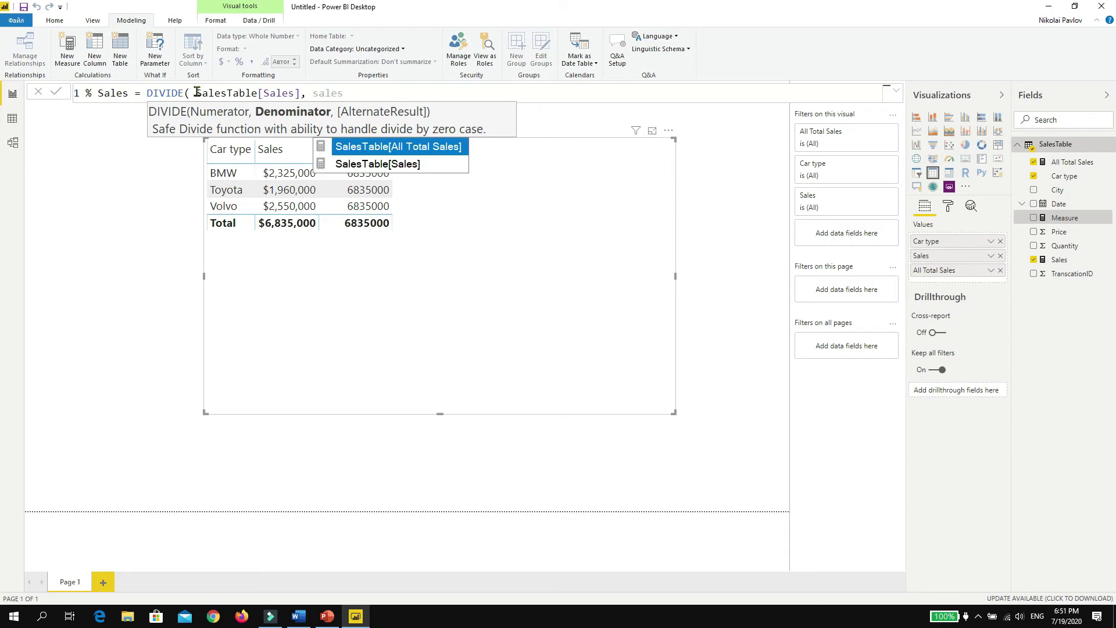
key("Tab")
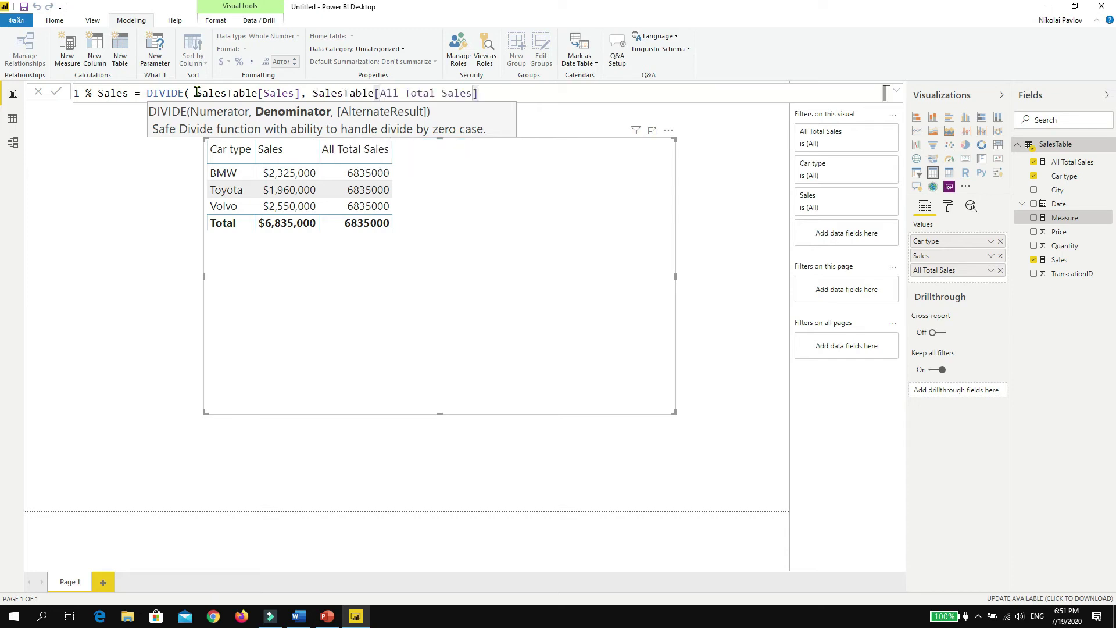
type(")")
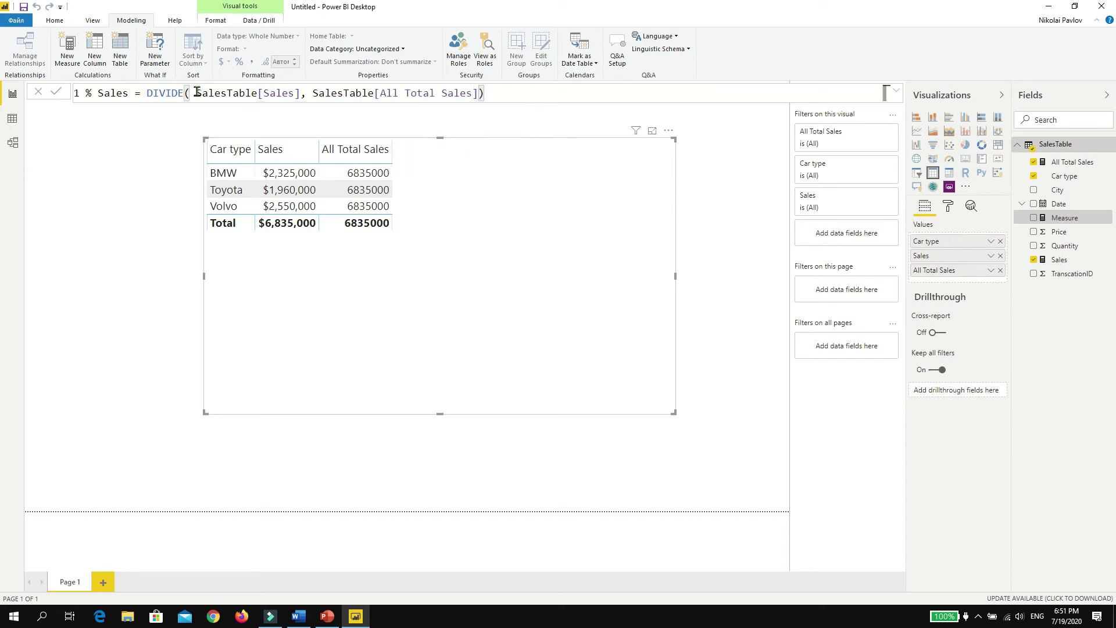
key("Return")
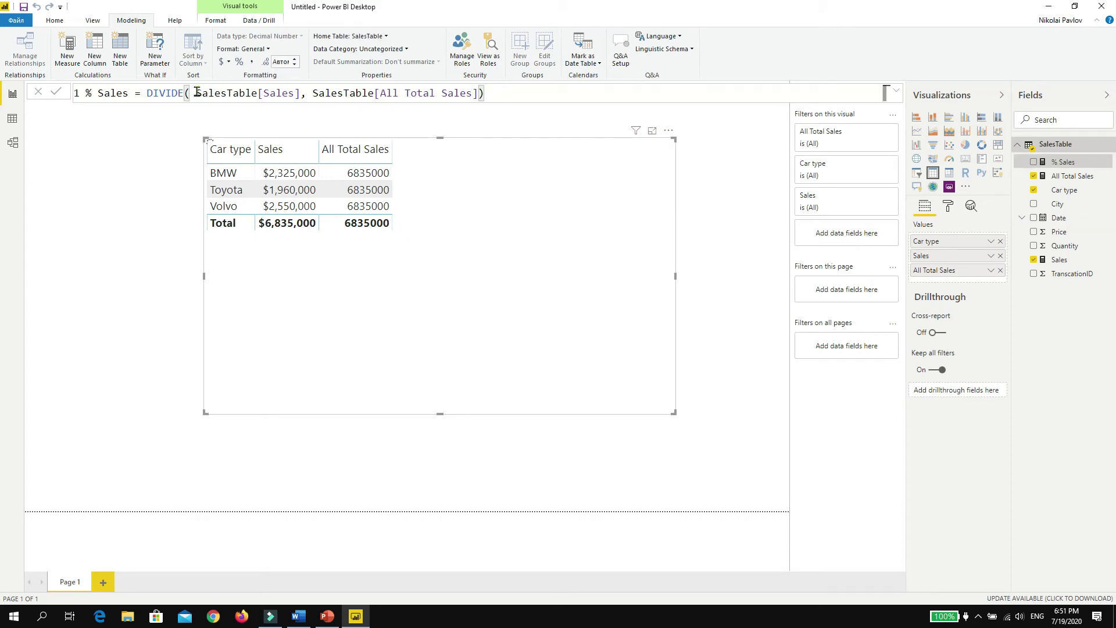
Add the % Sales measure to the table visual and format it as a percentage with 1 decimal place.
left_click(1035, 164)
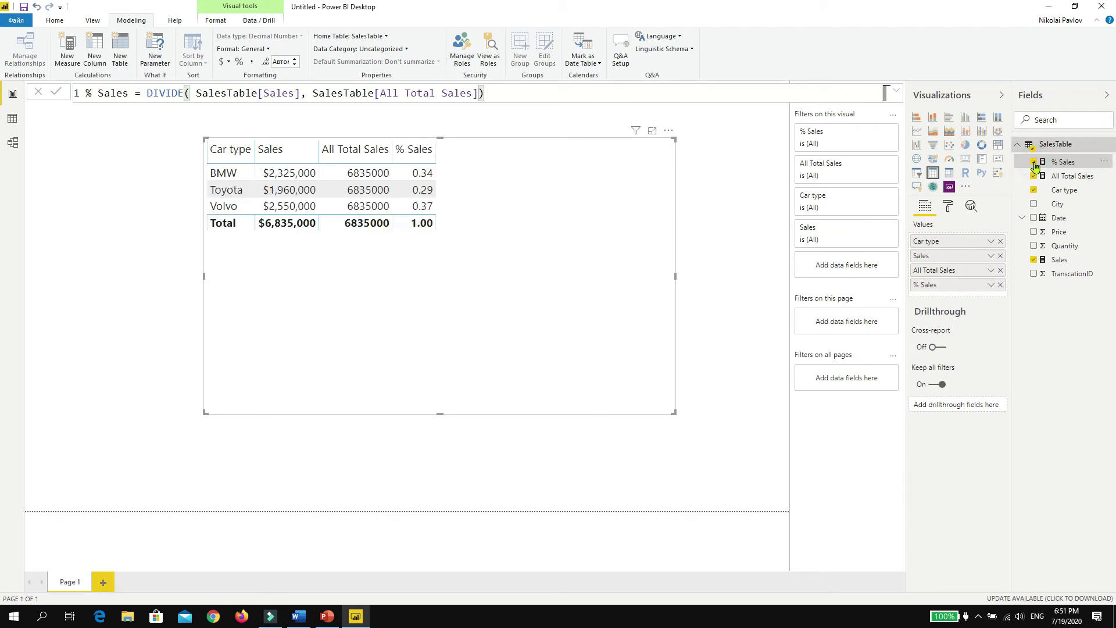
left_click(238, 62)
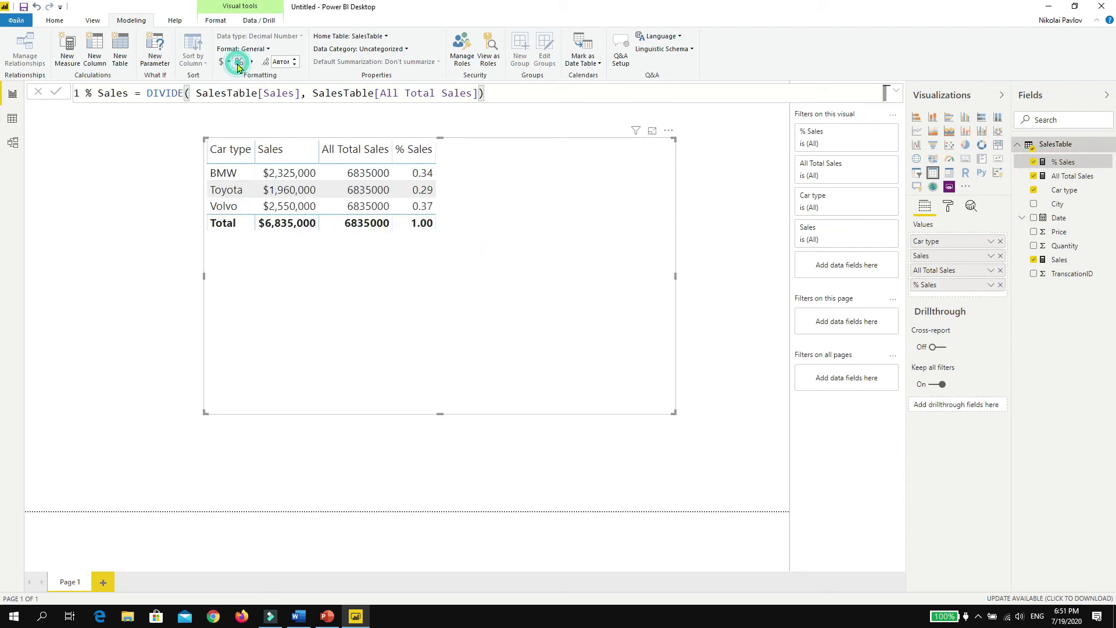
left_click(295, 65)
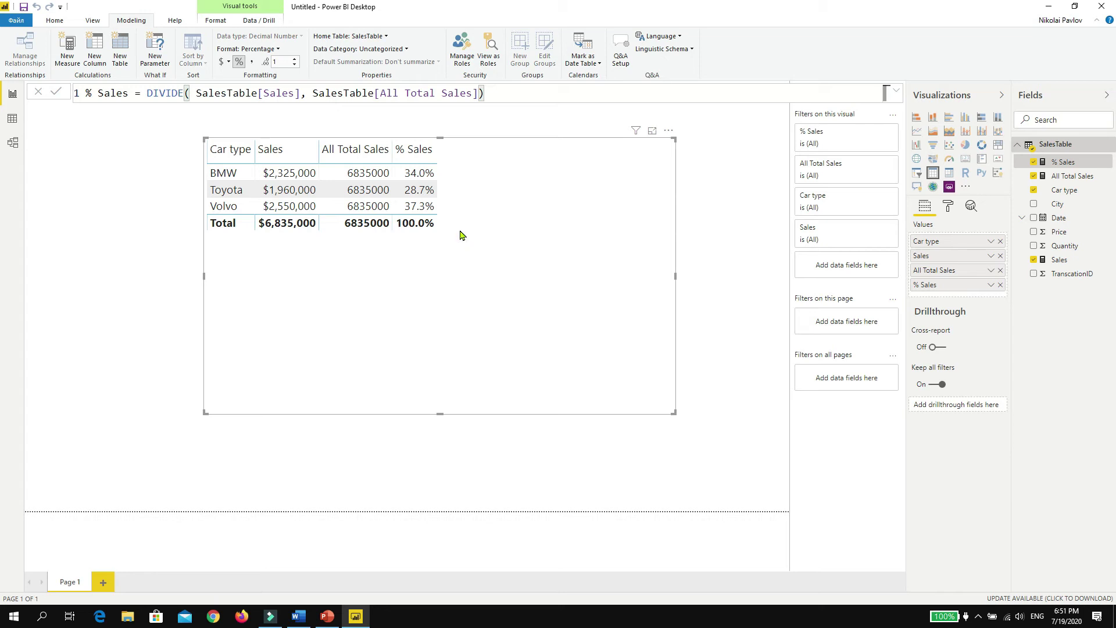
Rewrite the % Sales measure as [Sales] / [All Total Sales] and remove All Total Sales from the table visual.
left_click(150, 93)
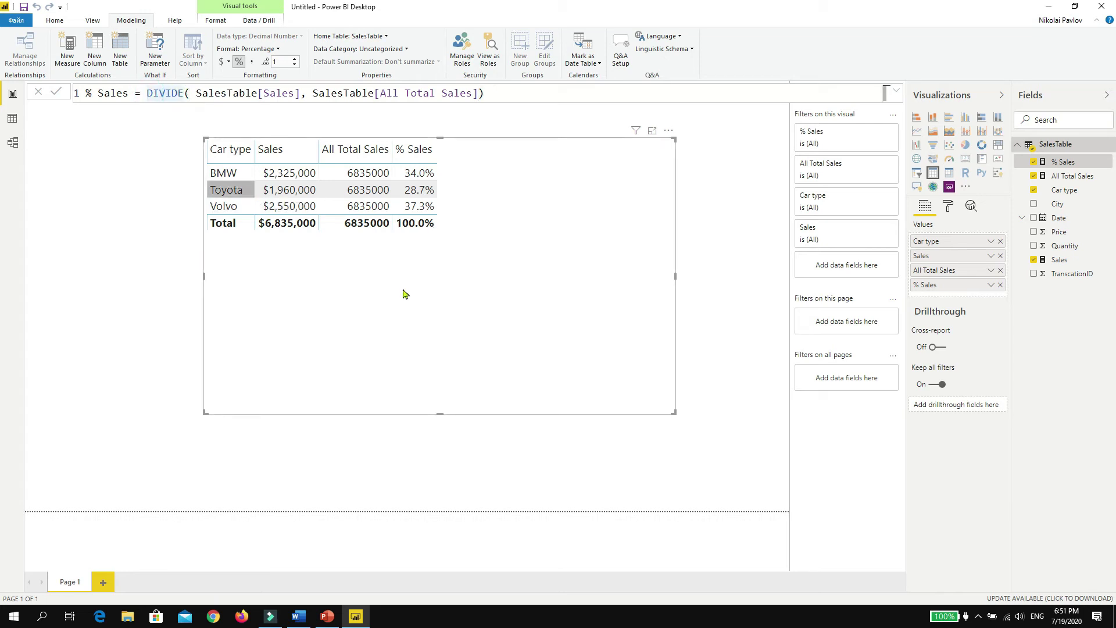
key("shift+End")
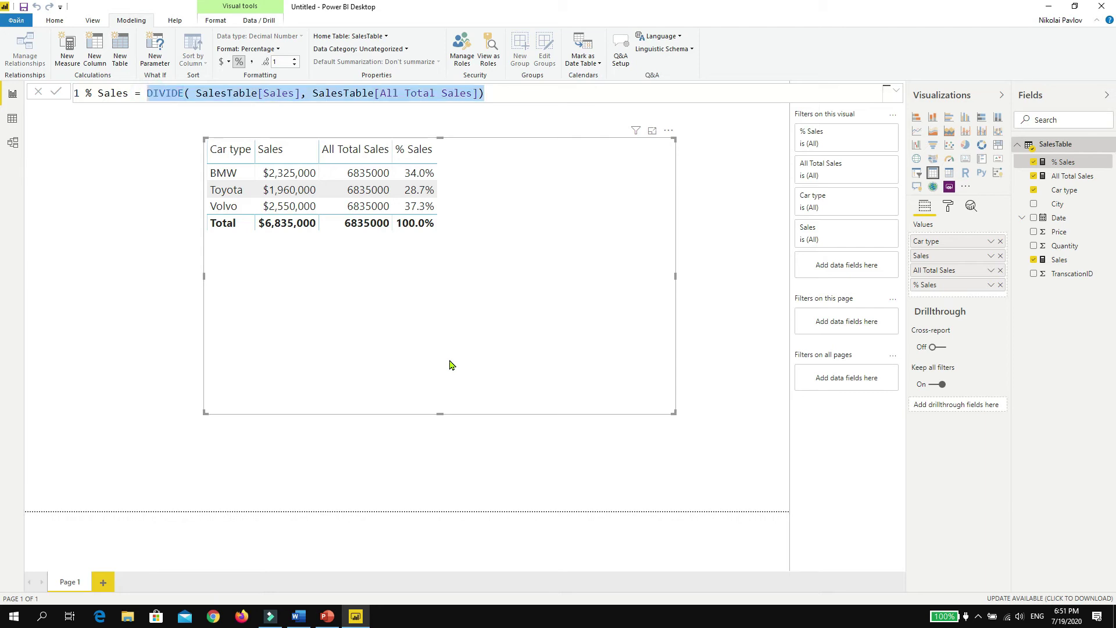
key("BackSpace")
type("[sales")
key("Tab")
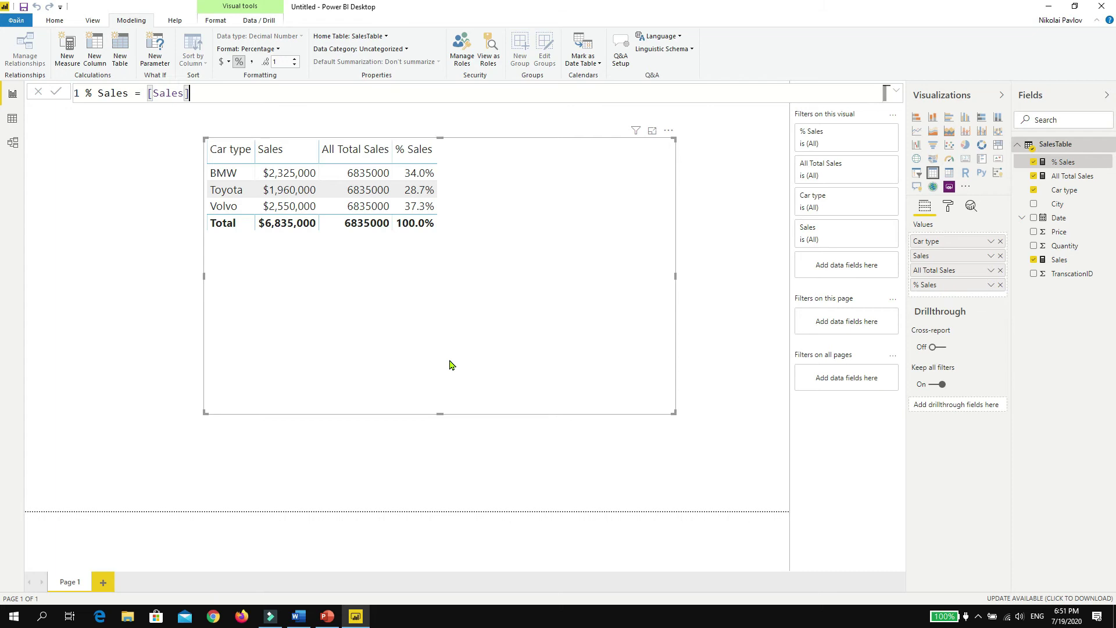
type("/ [sa")
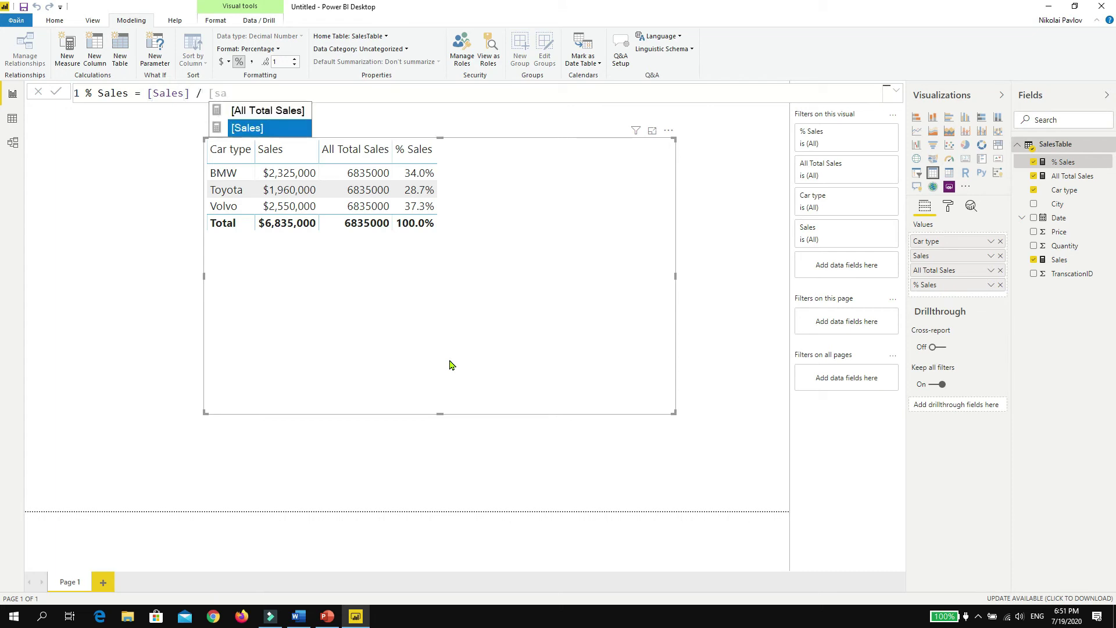
key("Up")
key("Tab")
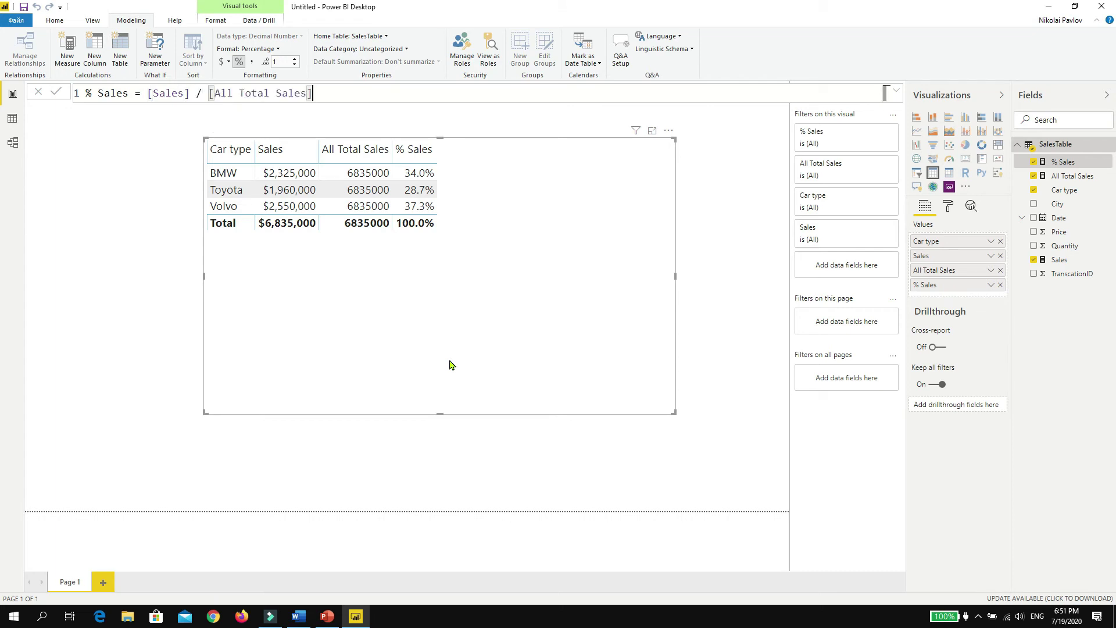
key("Return")
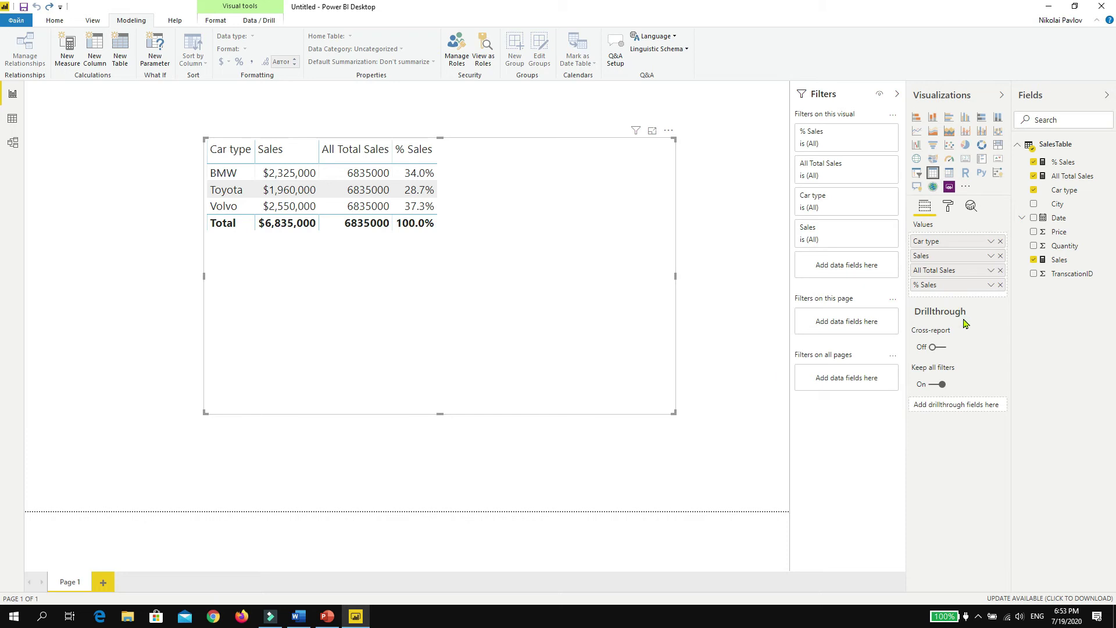
left_click(1001, 270)
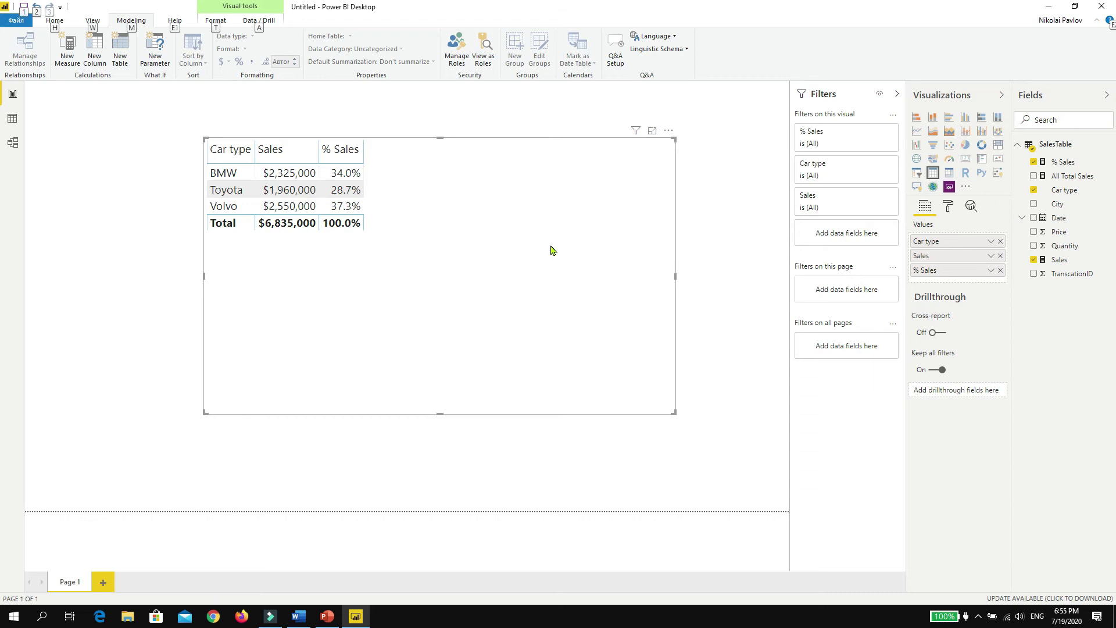
Add a calculated column to SalesTable in the data view: Revenue = SalesTable[Price] * SalesTable[Quantity].
left_click(12, 118)
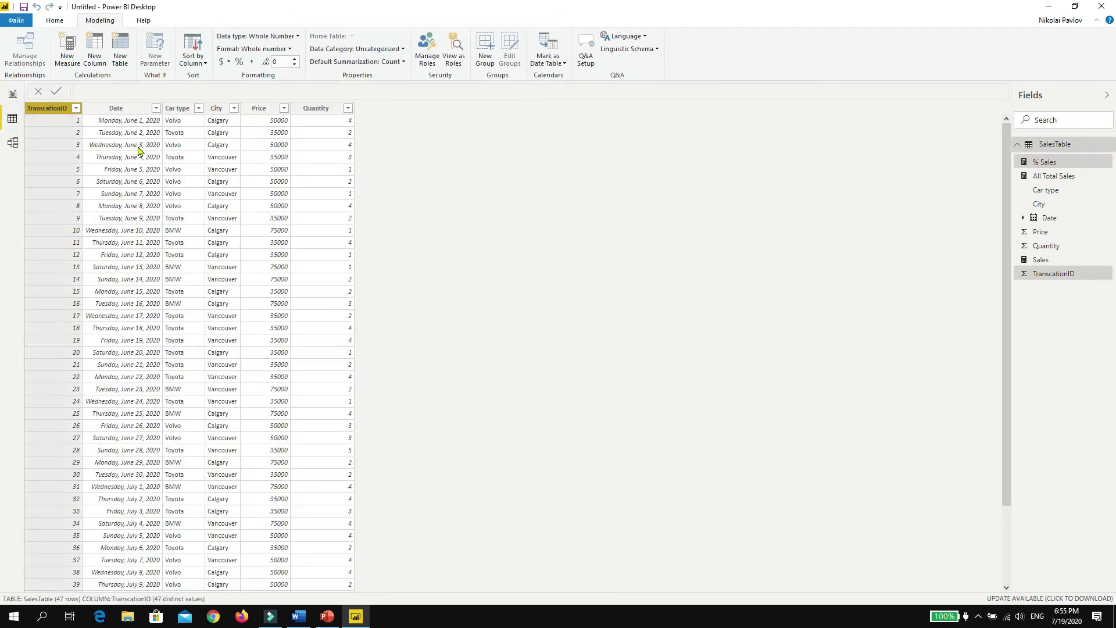
left_click(96, 41)
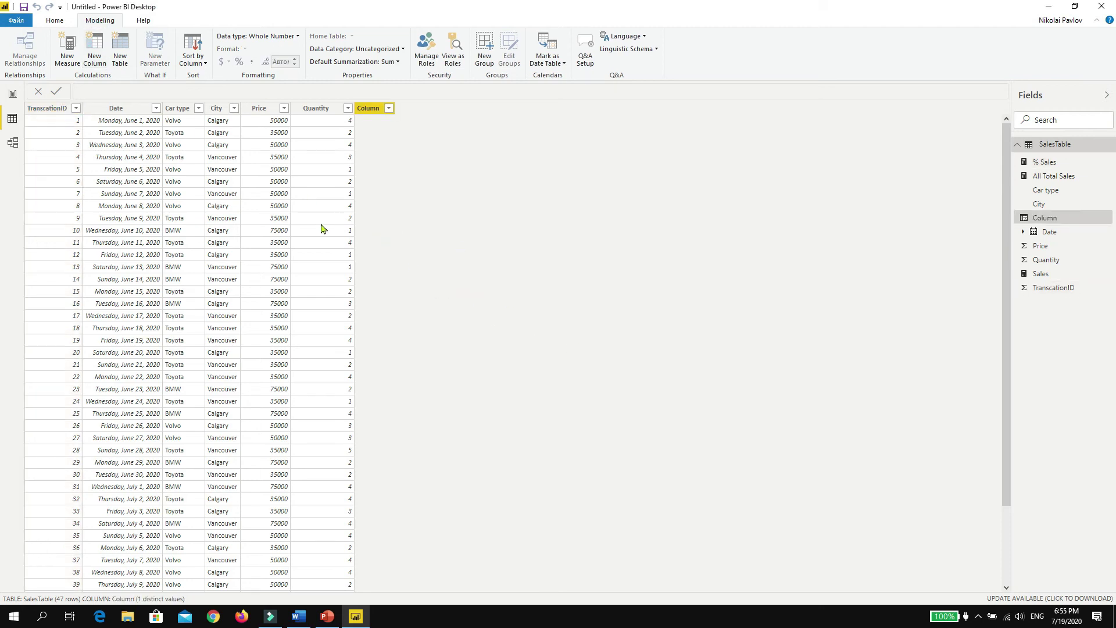
type("Revenue ")
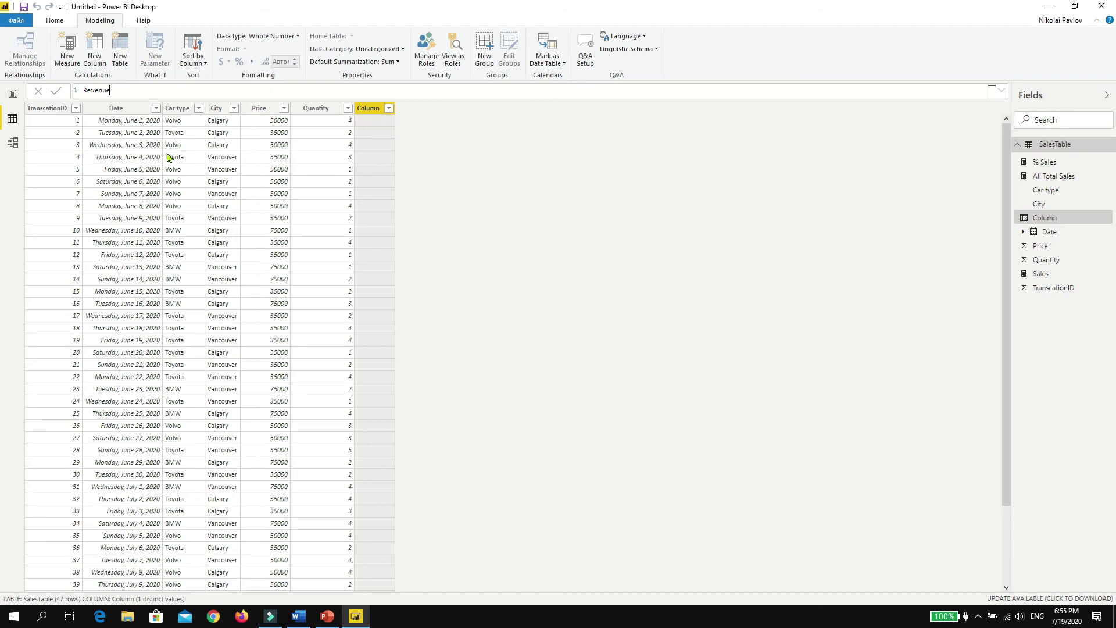
type("= price")
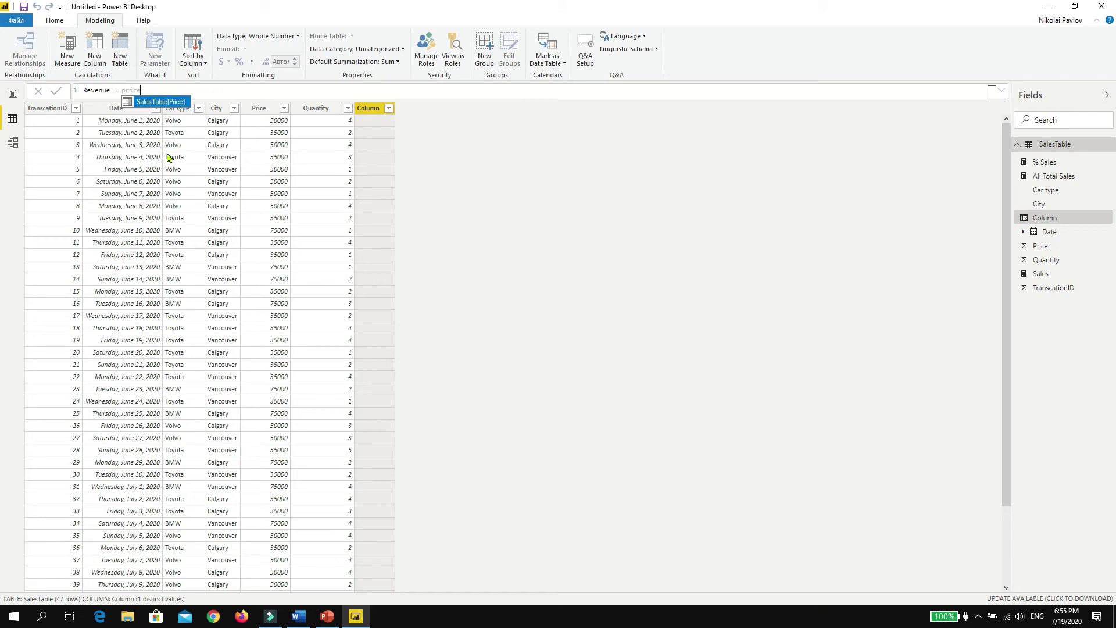
key("Tab")
type("* quant")
key("Tab")
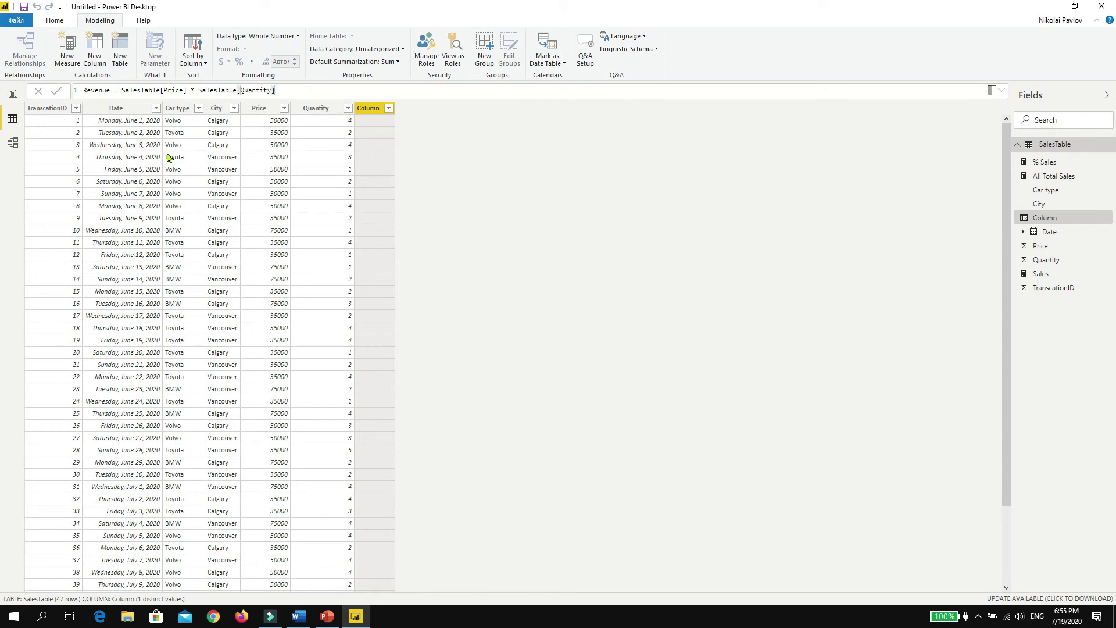
key("Return")
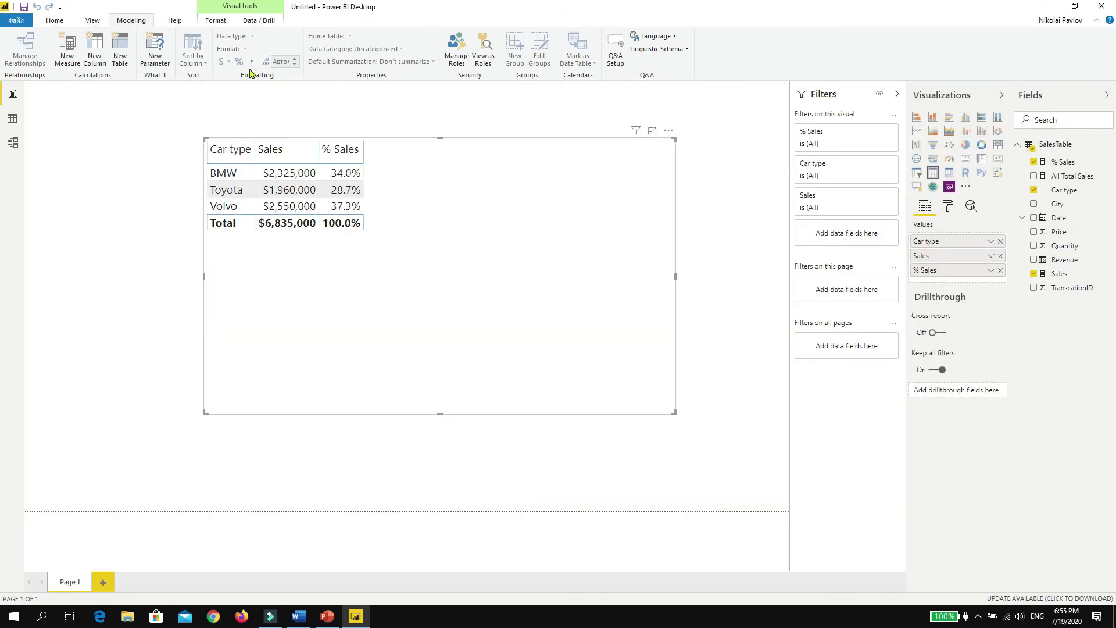
Create a measure Num of Days Over 200k CC that starts with CALCULATE( COUNT(SalesTable[TranscationID]), as its expression.
left_click(69, 43)
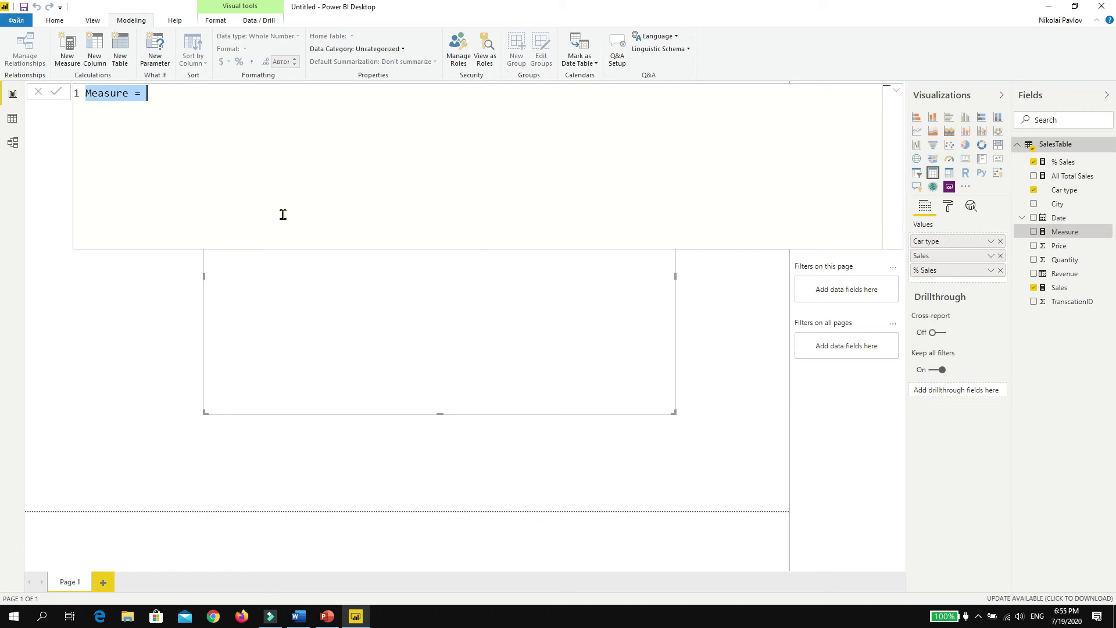
key("BackSpace")
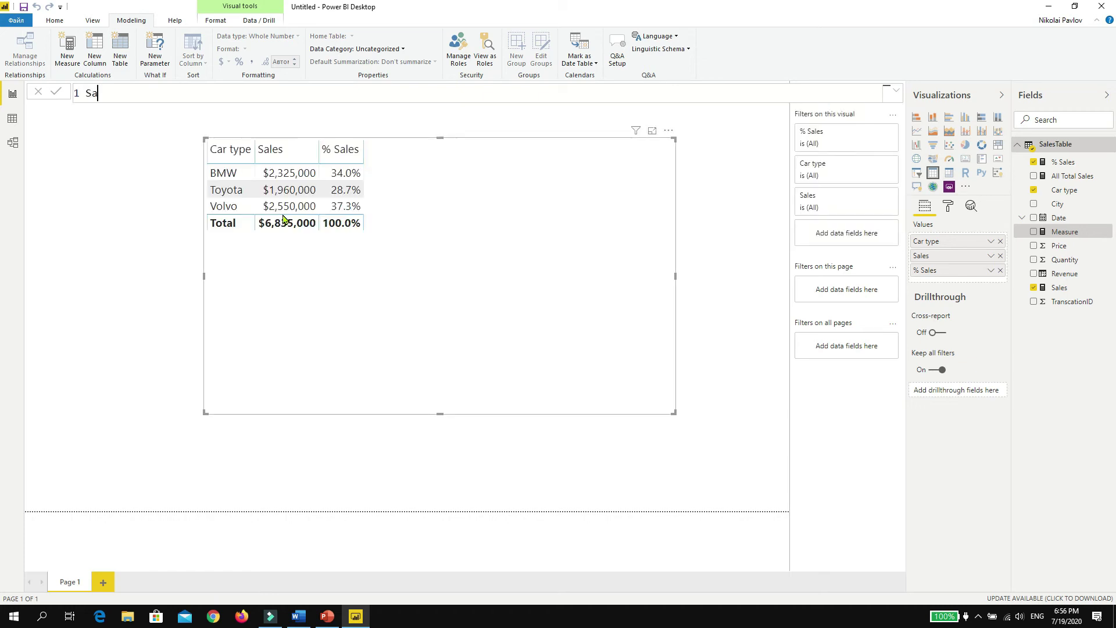
type("Num of Days Over 200")
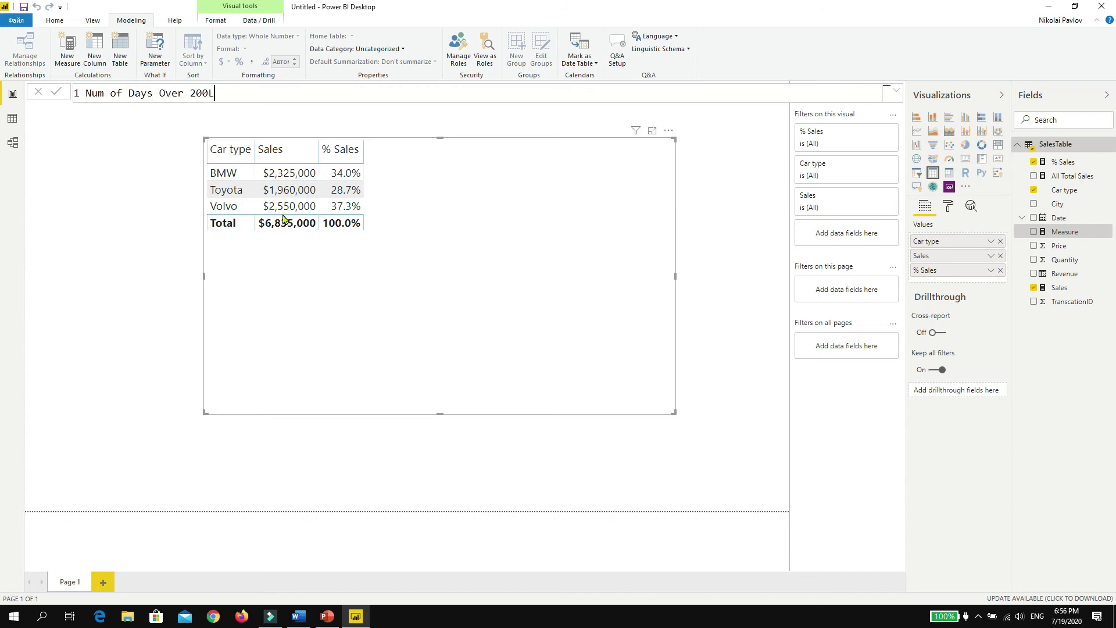
type("k CC = calc")
key("Tab")
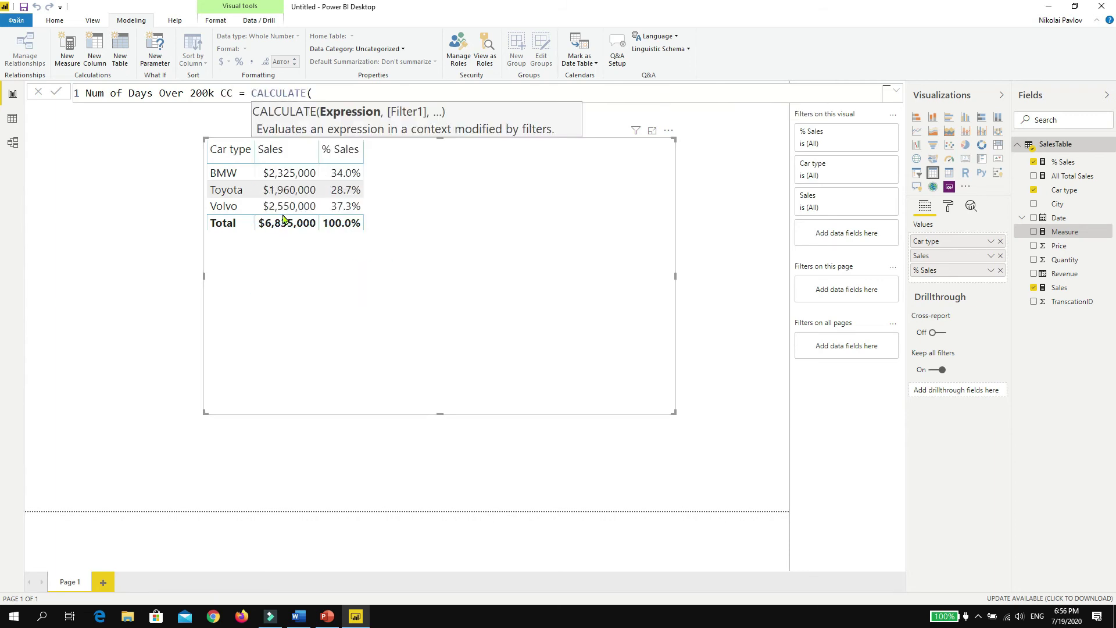
type("count")
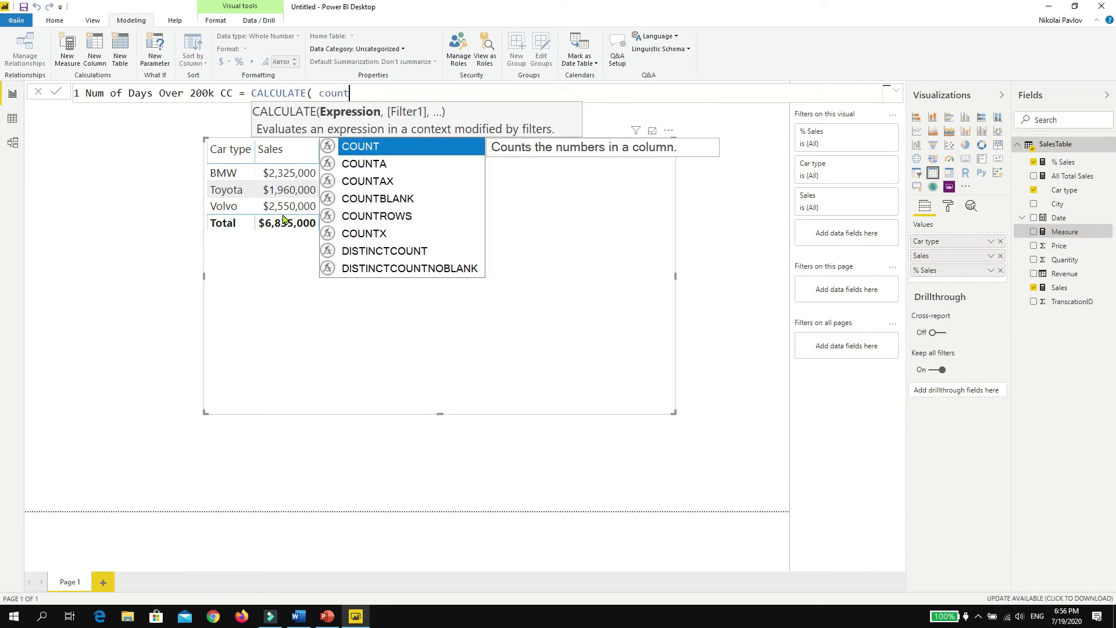
key("Tab")
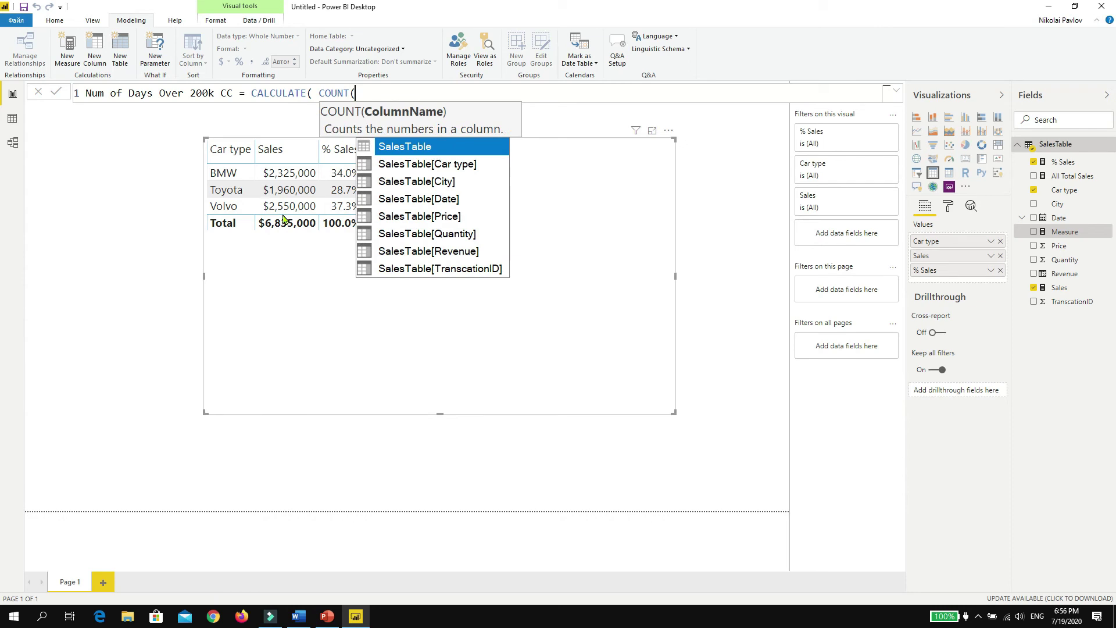
key("Down")
key("Down")
key("Down")
key("Down")
key("Down")
key("Down")
key("Down")
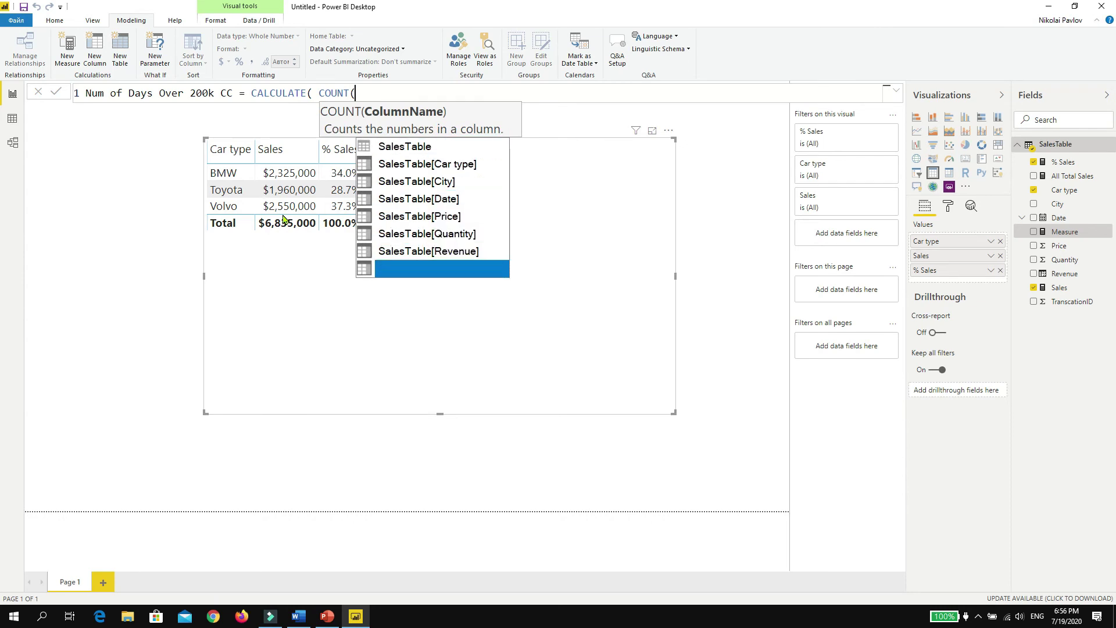
key("Tab")
type("), ")
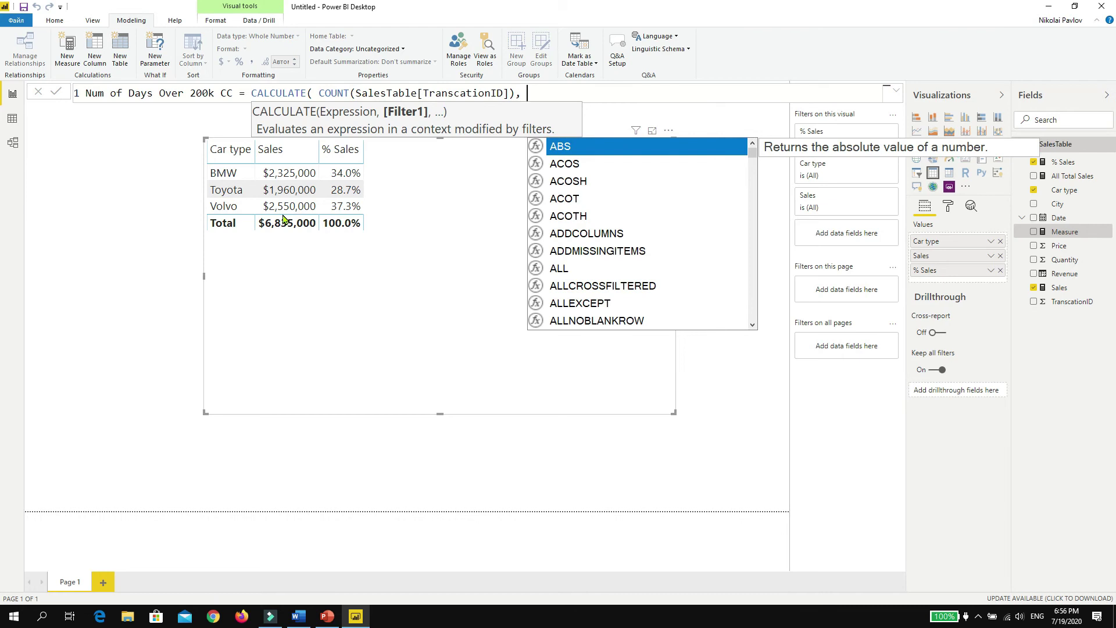
Complete the measure with the filter SalesTable[Revenue] > 200000 and add it to the table visual.
type("reve")
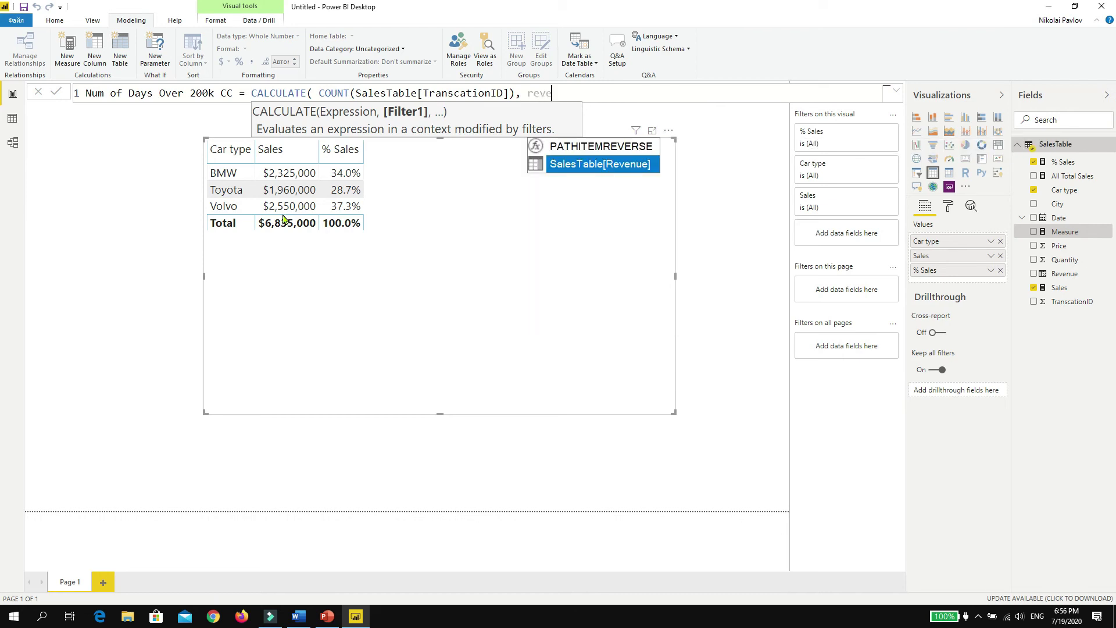
key("Tab")
type(">")
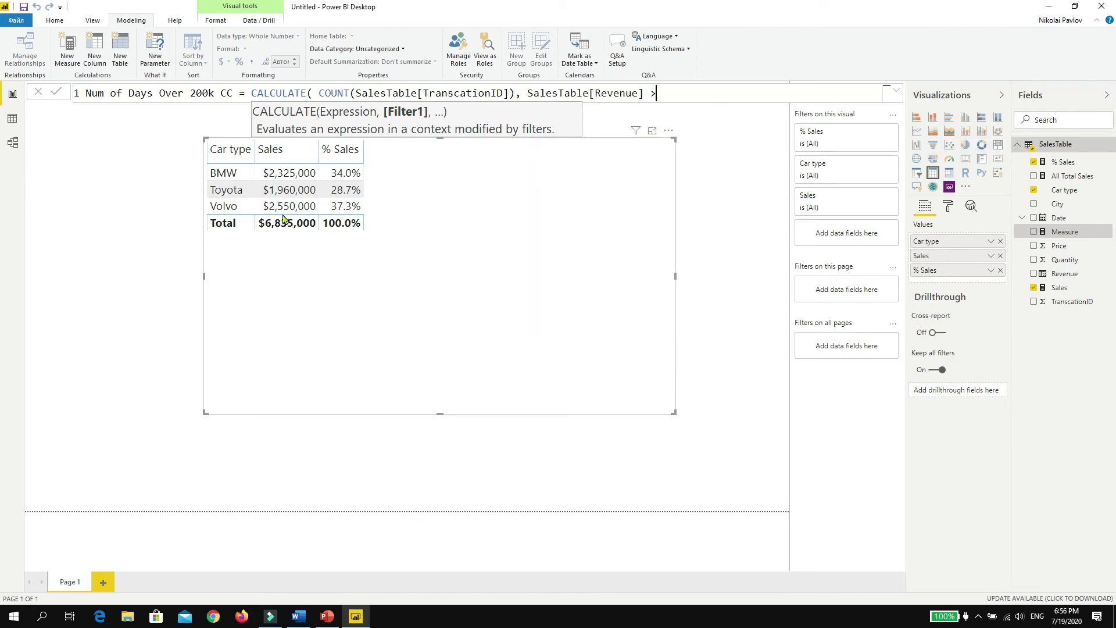
type(" 200000)")
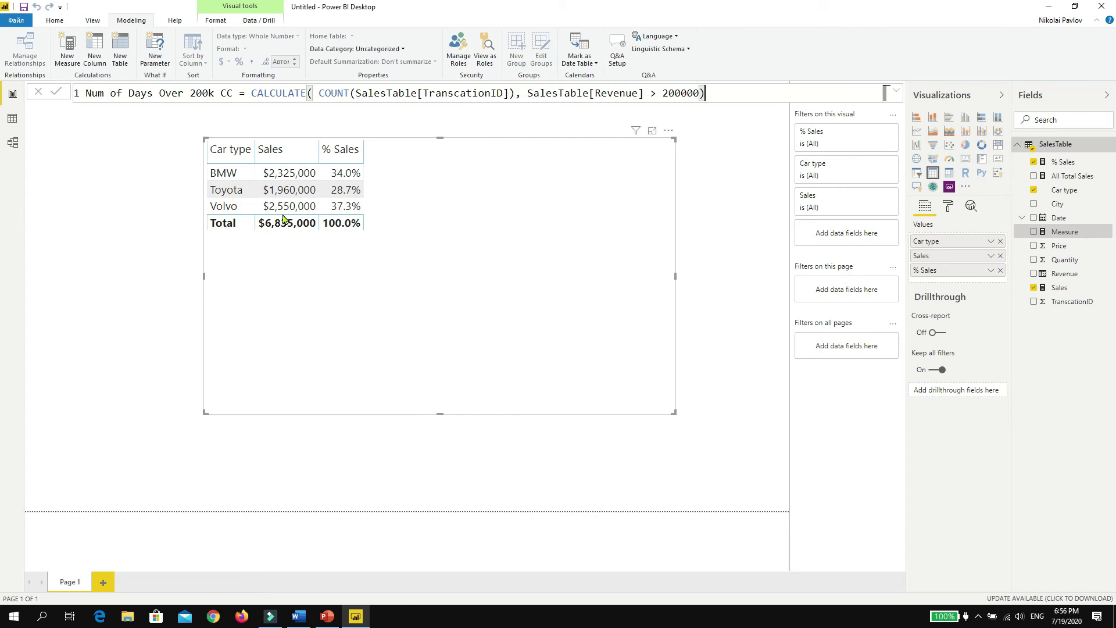
key("Return")
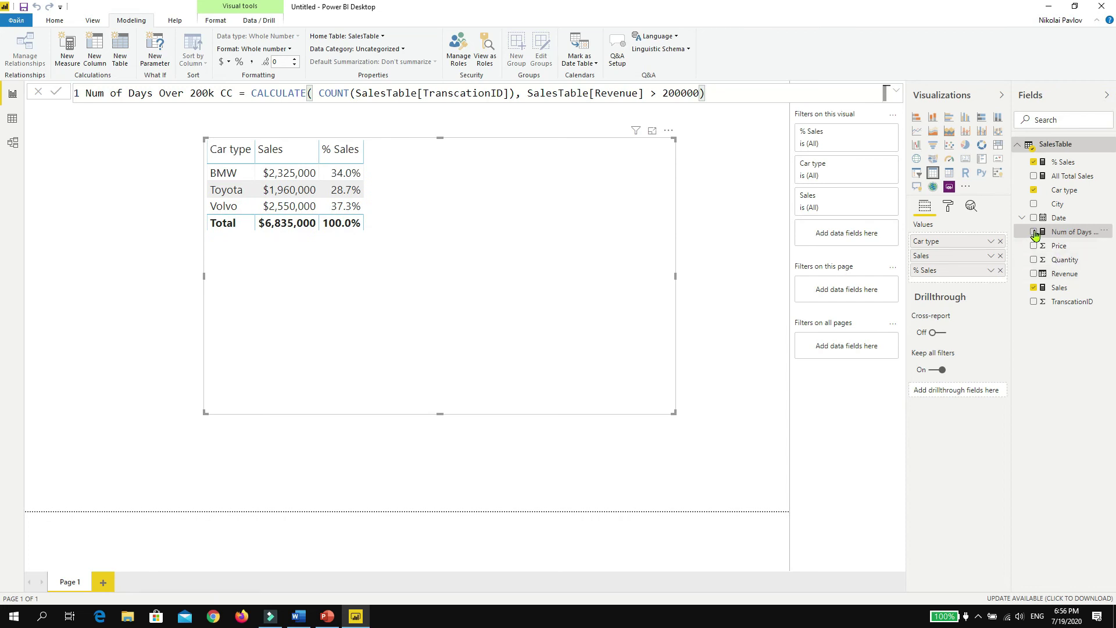
left_click_drag(1012, 233, 971, 235)
left_click(994, 231)
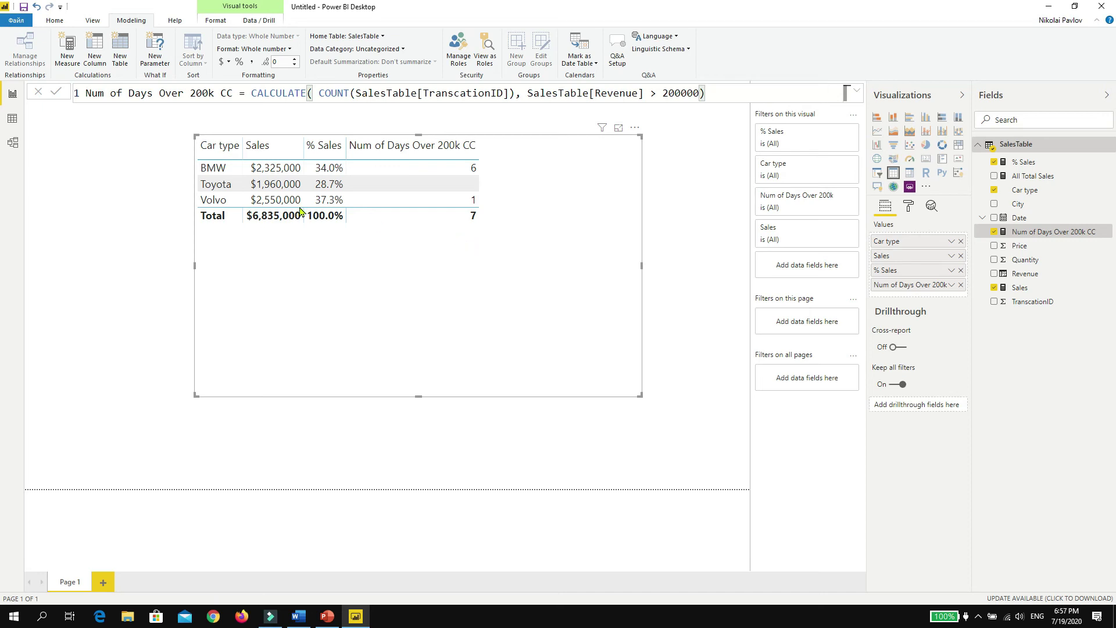
Check the Revenue column in the data view by filtering for values greater than 200000, and clear the filter.
left_click(12, 118)
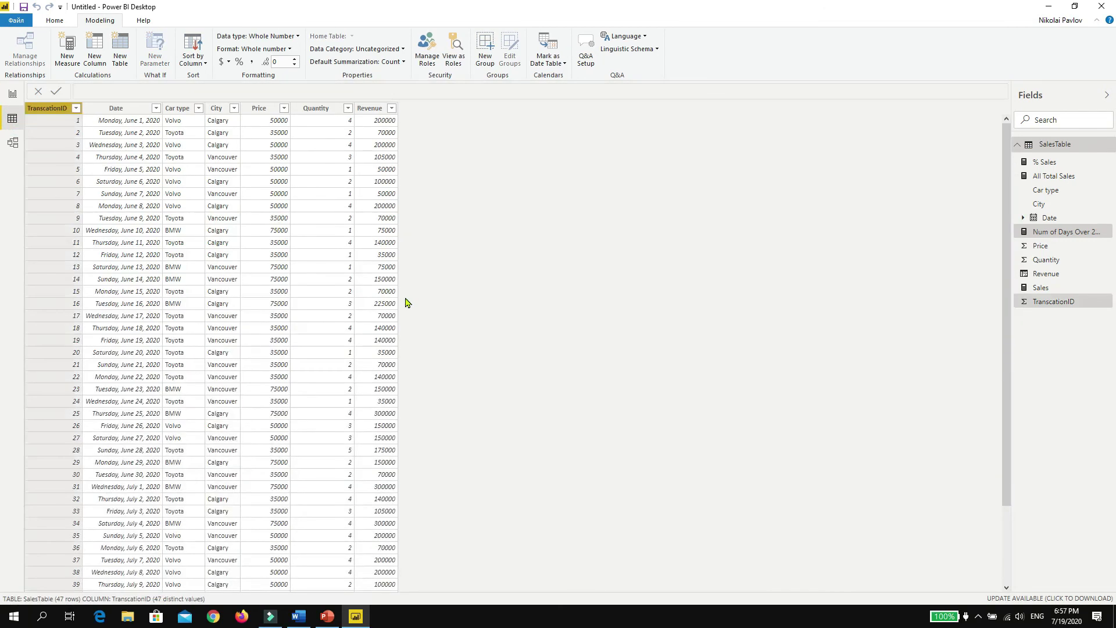
left_click(392, 110)
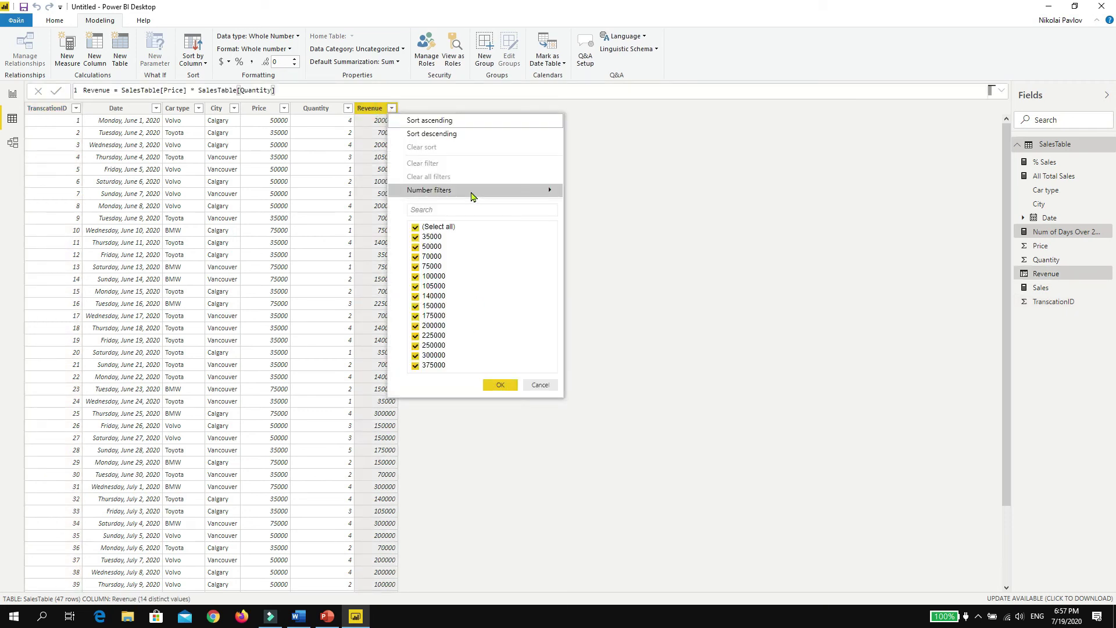
mouse_move(472, 195)
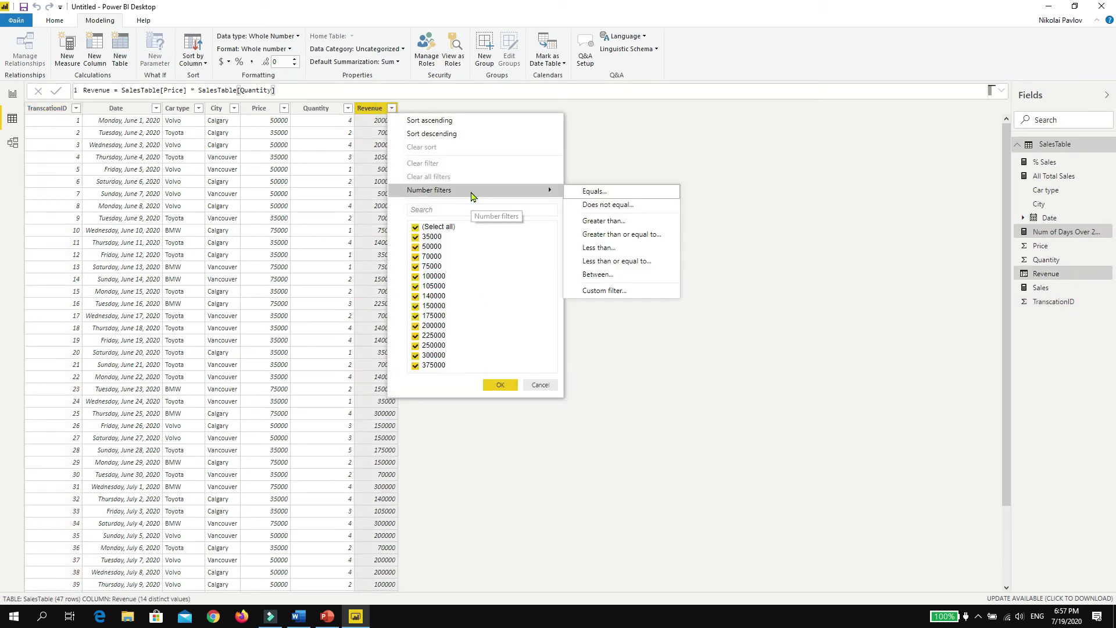
left_click(615, 222)
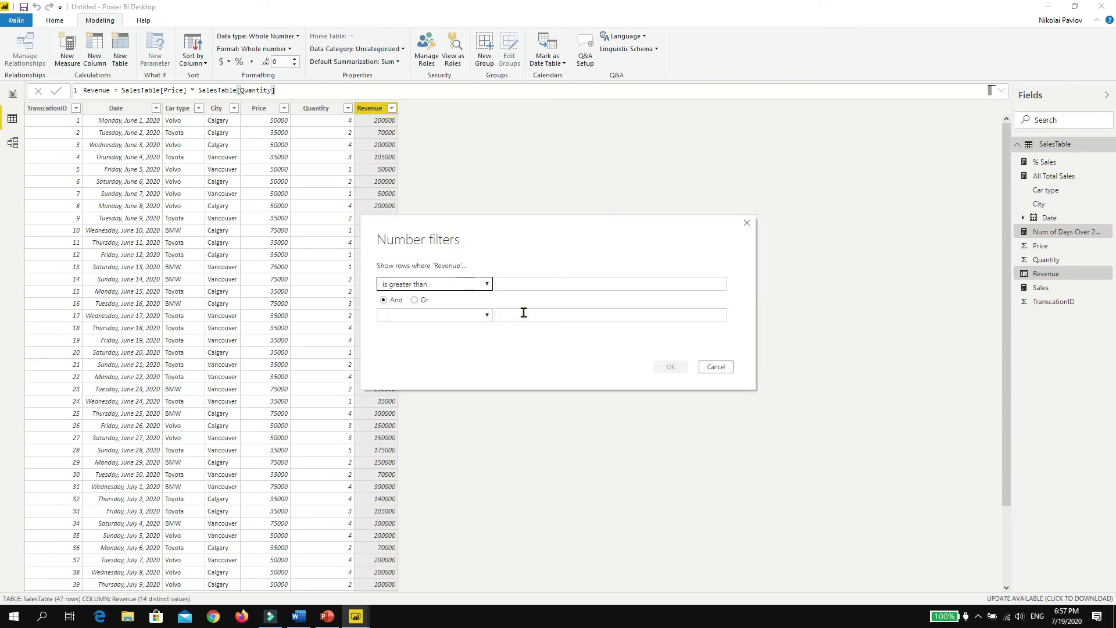
left_click(541, 285)
type("200000")
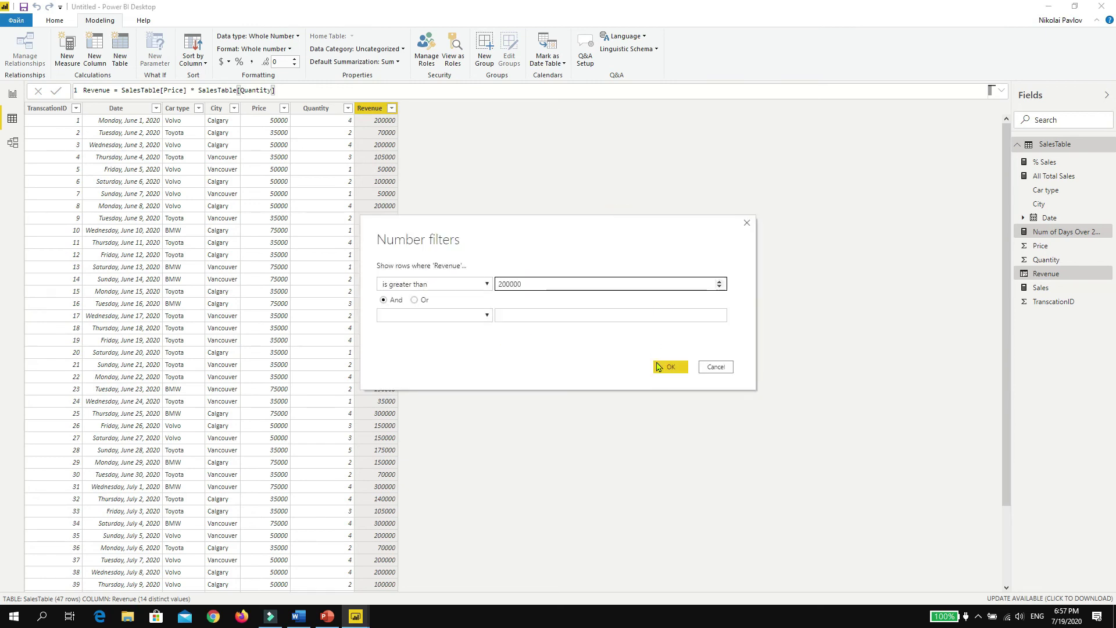
left_click(664, 368)
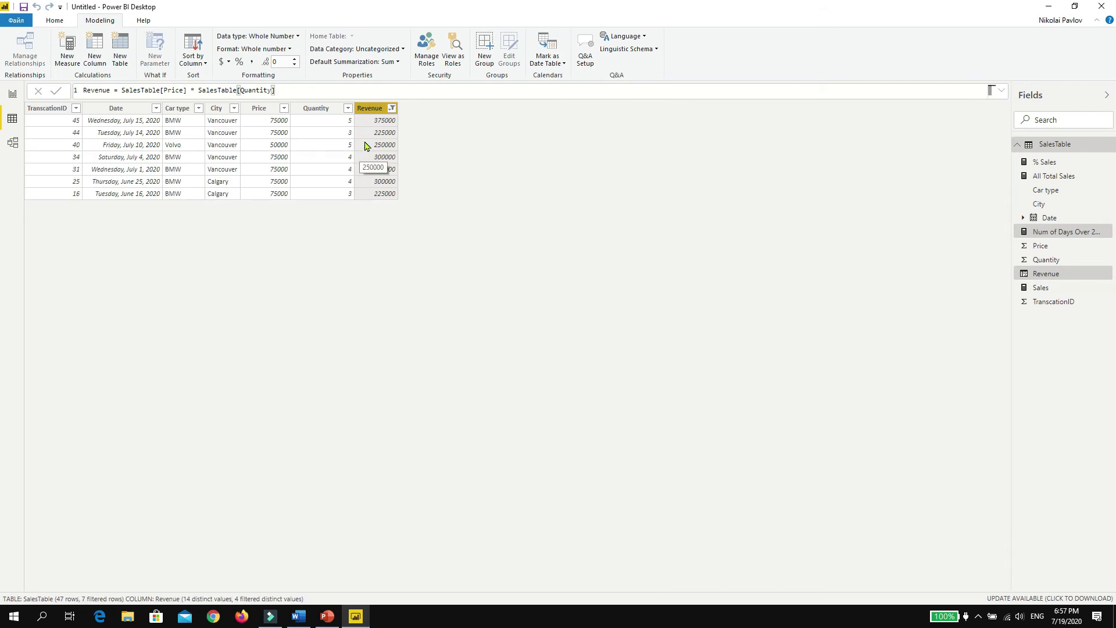
left_click(393, 109)
left_click(436, 176)
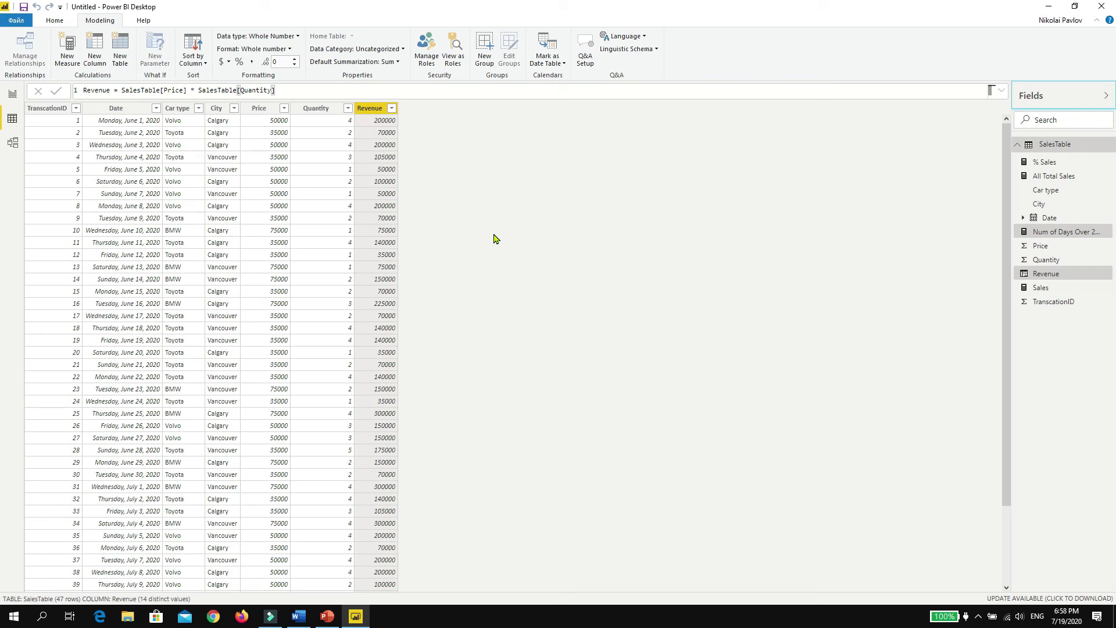
Delete the Revenue calculated column from SalesTable.
right_click(375, 109)
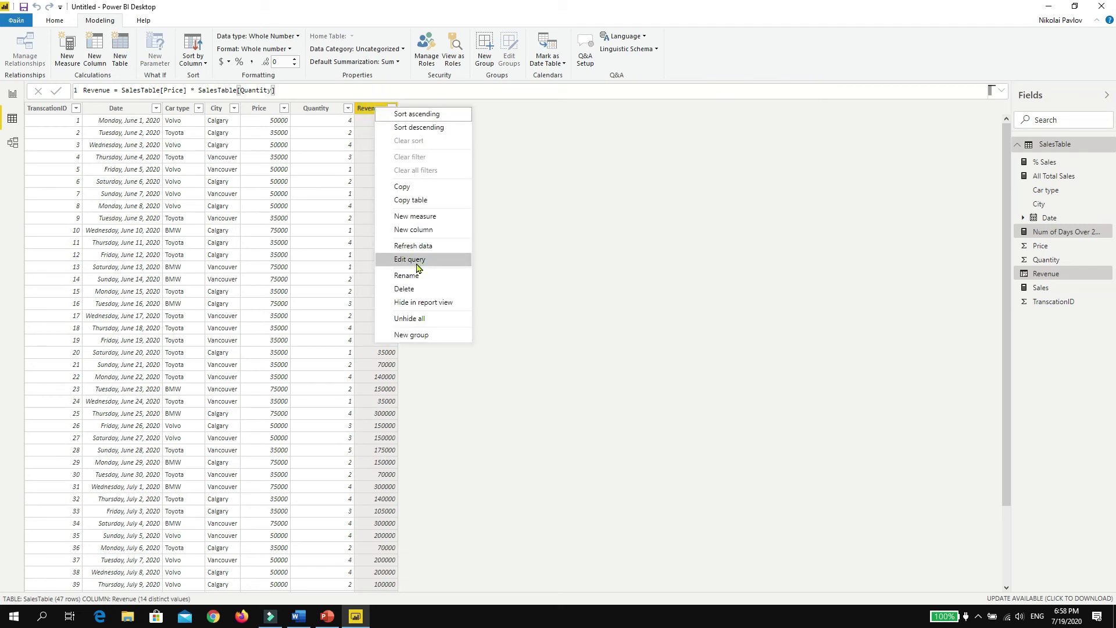
left_click(414, 289)
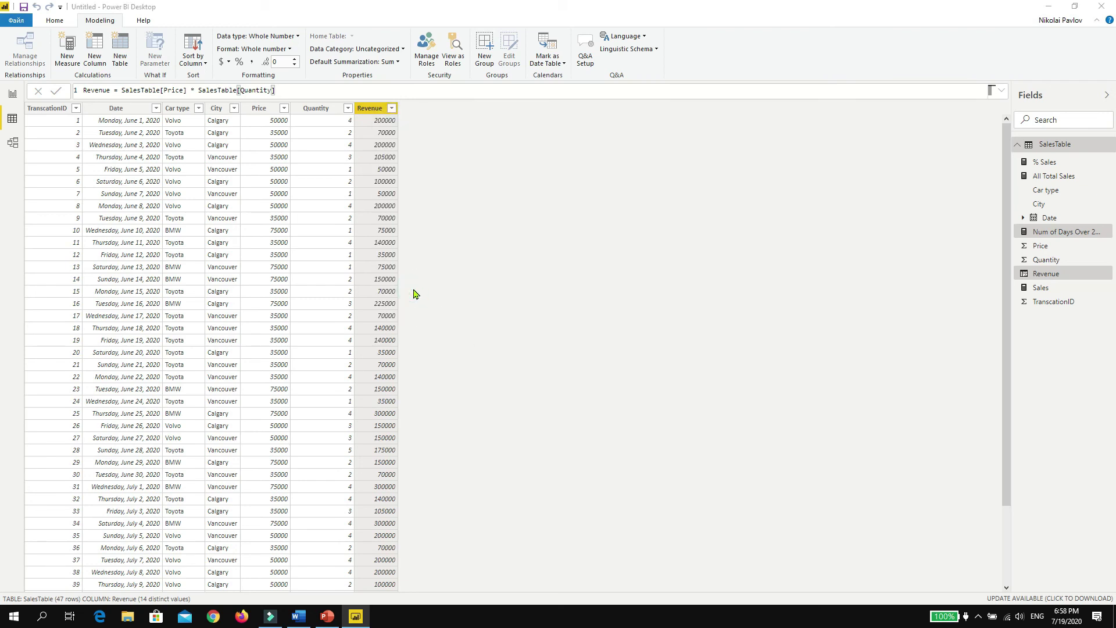
left_click(608, 326)
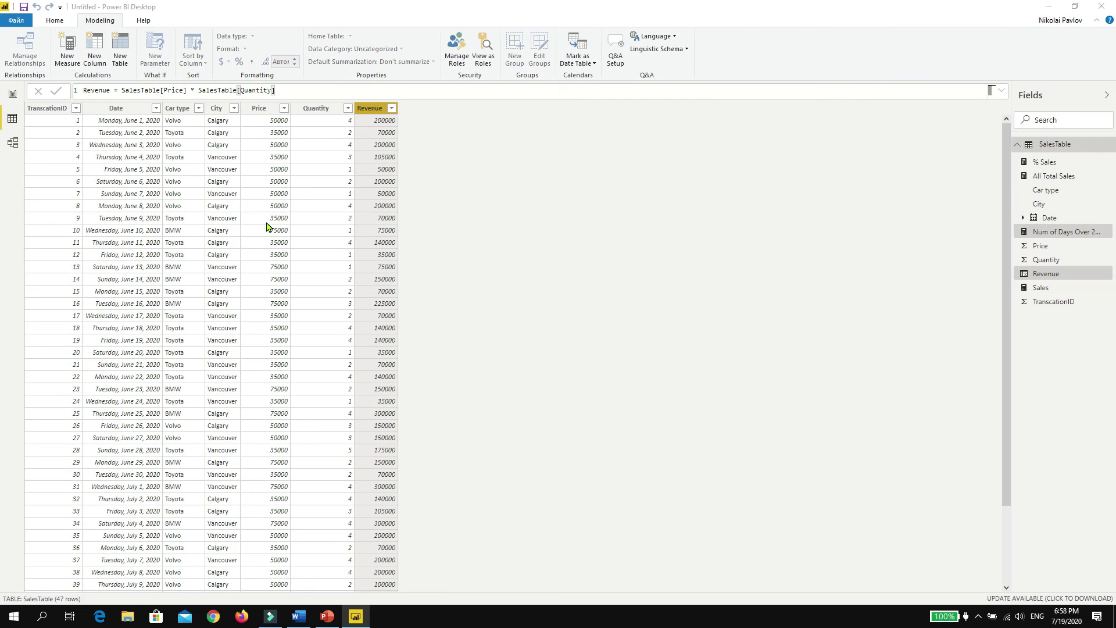
In the report view, remove the SalesTable[Revenue] > 200000 filter argument from the Num of Days Over 200k CC measure.
left_click(13, 93)
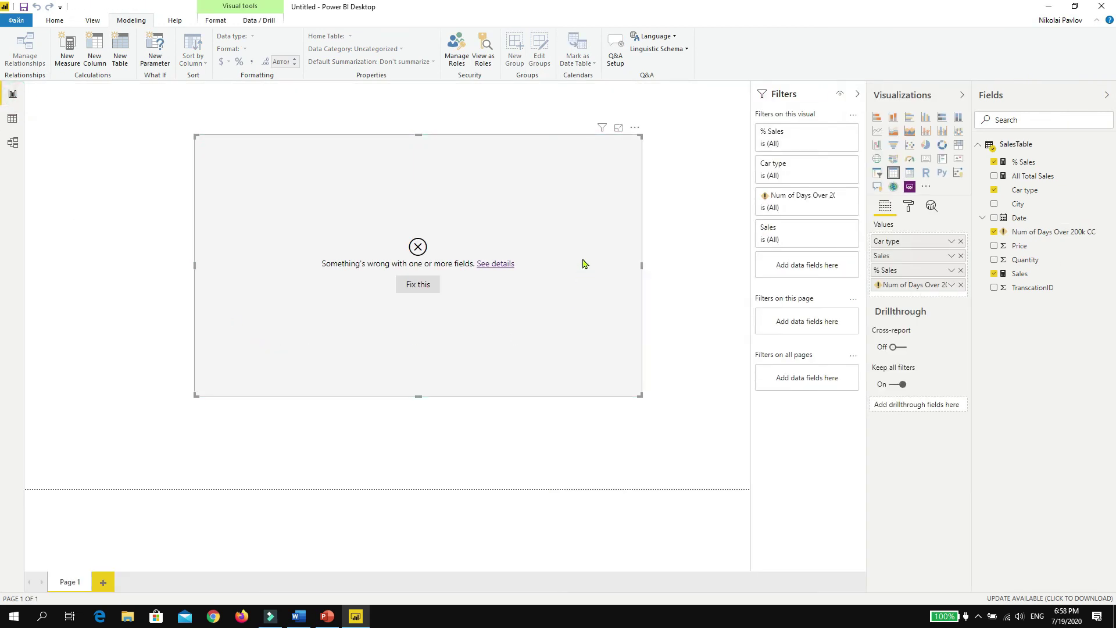
key("BackSpace")
key("BackSpace")
key("BackSpace")
key("BackSpace")
key("BackSpace")
key("BackSpace")
key("BackSpace")
key("BackSpace")
key("BackSpace")
key("BackSpace")
key("BackSpace")
key("BackSpace")
key("BackSpace")
key("BackSpace")
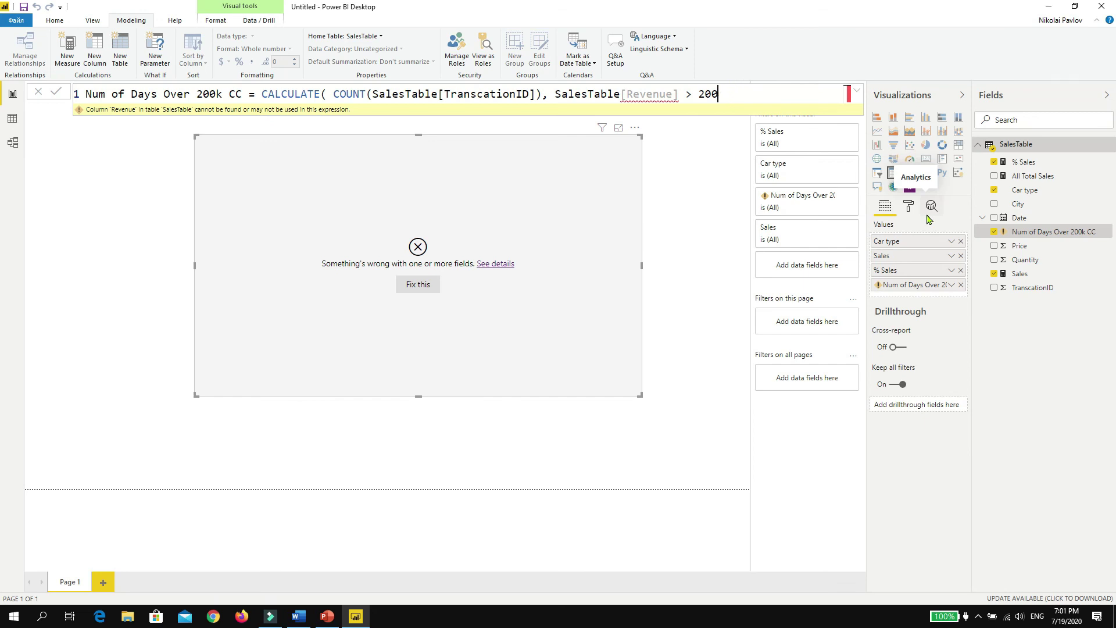
key("BackSpace")
key("BackSpace")
key("BackSpace")
key("BackSpace")
key("BackSpace")
key("BackSpace")
key("BackSpace")
key("BackSpace")
key("BackSpace")
key("BackSpace")
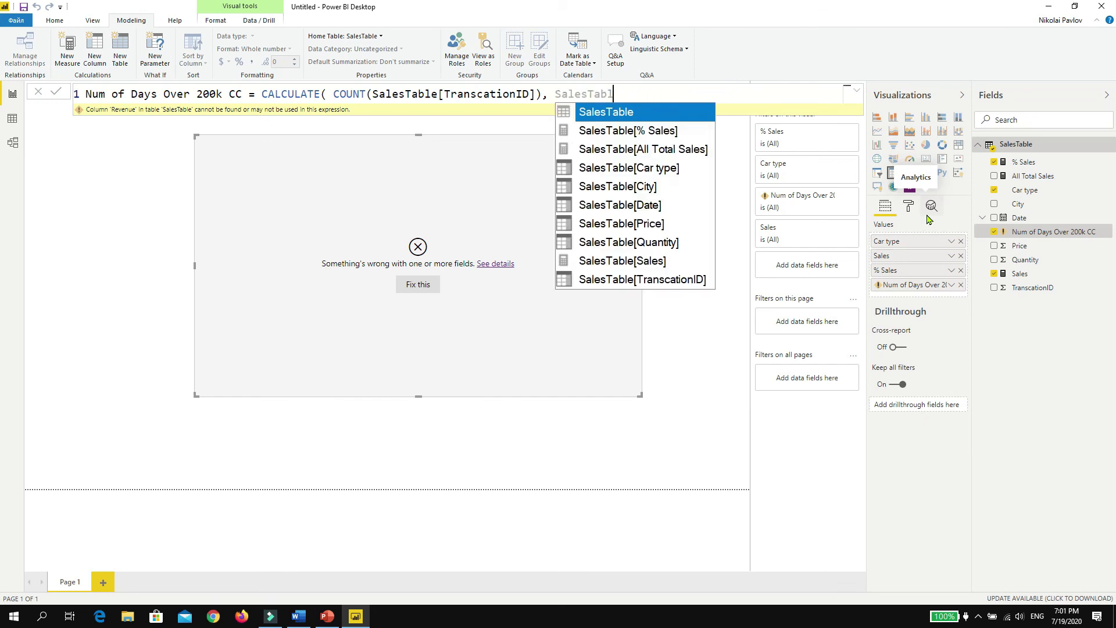
key("BackSpace")
key("BackSpace")
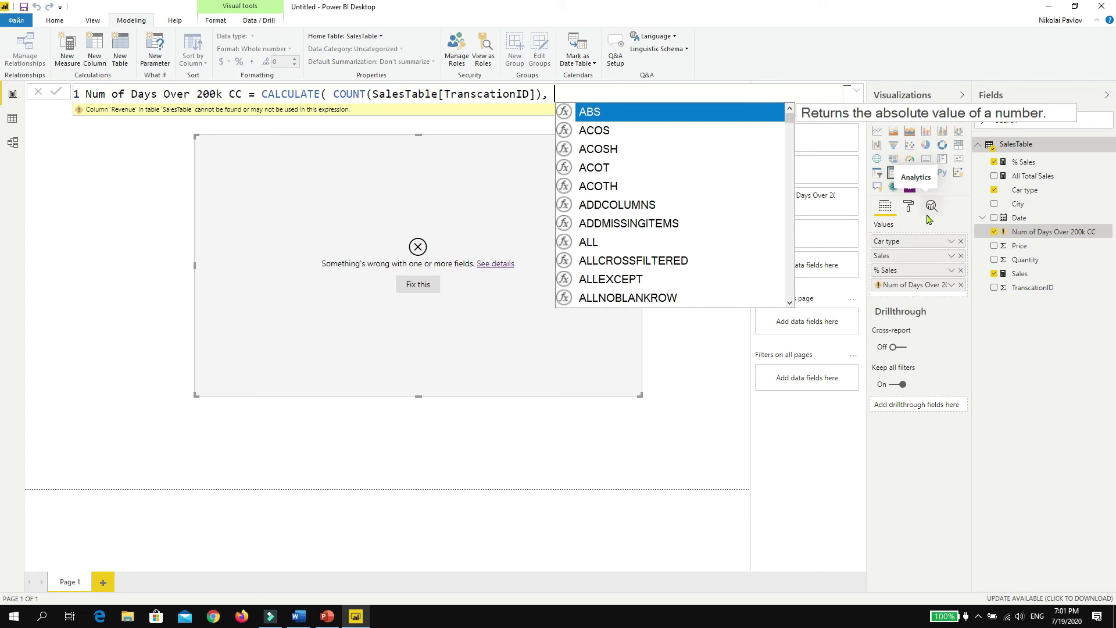
Complete the CALCULATE expression with FILTER( SalesTable, SalesTable[Sales] > 200000) and commit the measure.
type("FI")
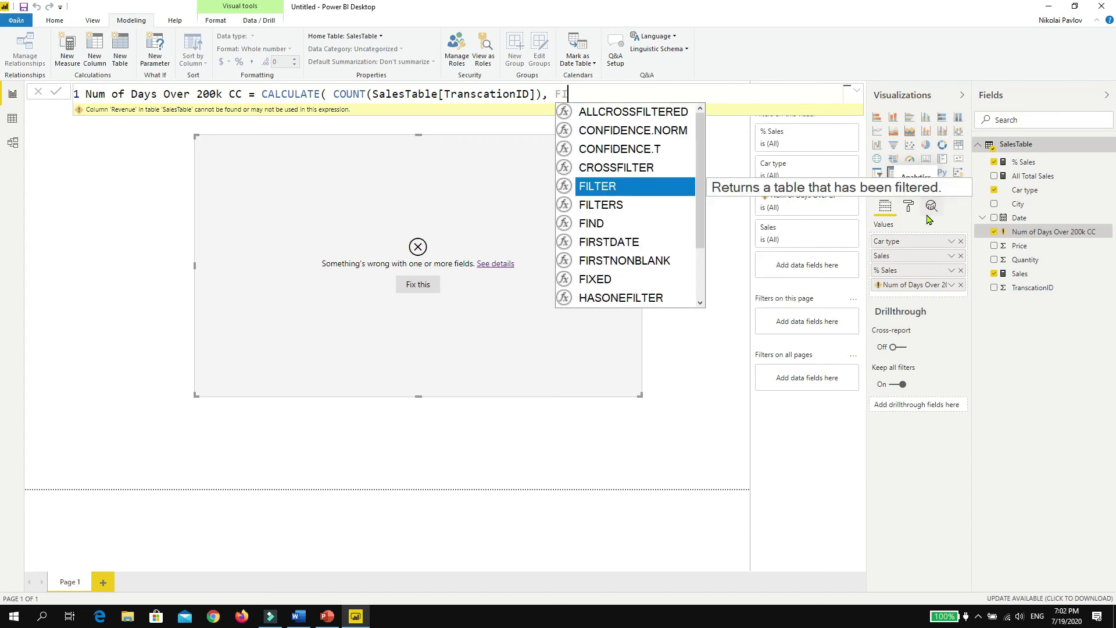
key("Tab")
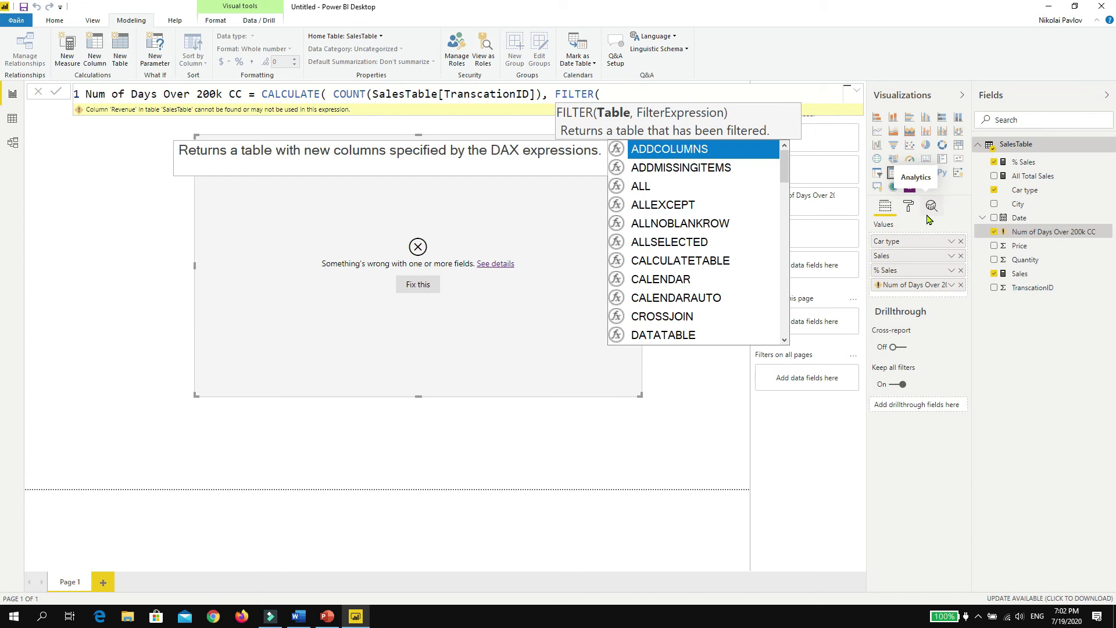
type("sal")
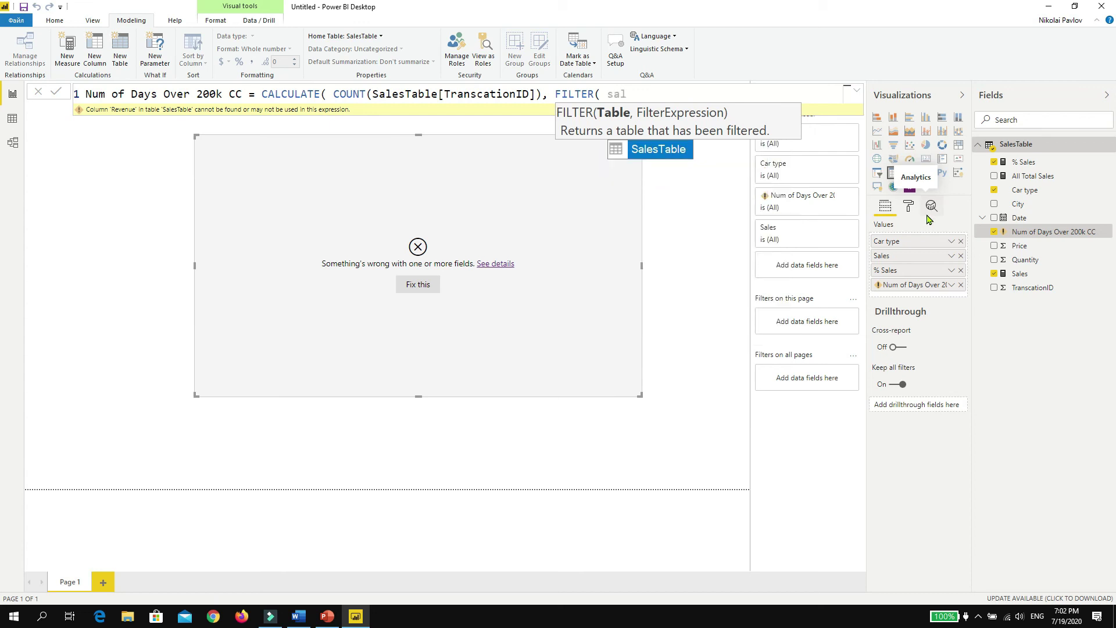
key("Tab")
type(",")
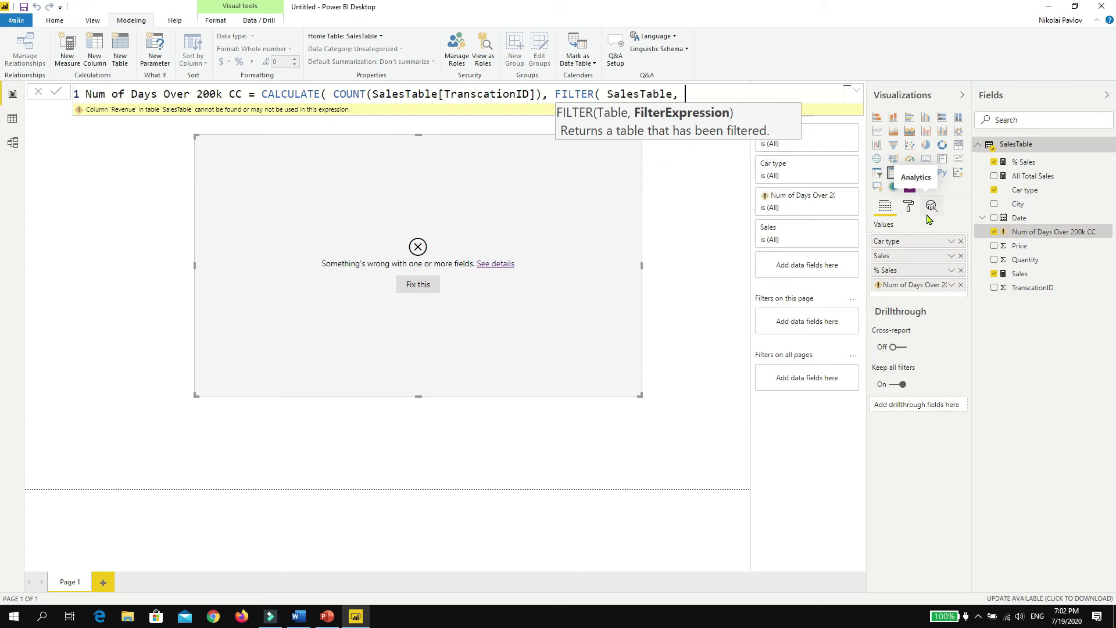
key("alt")
key("Escape")
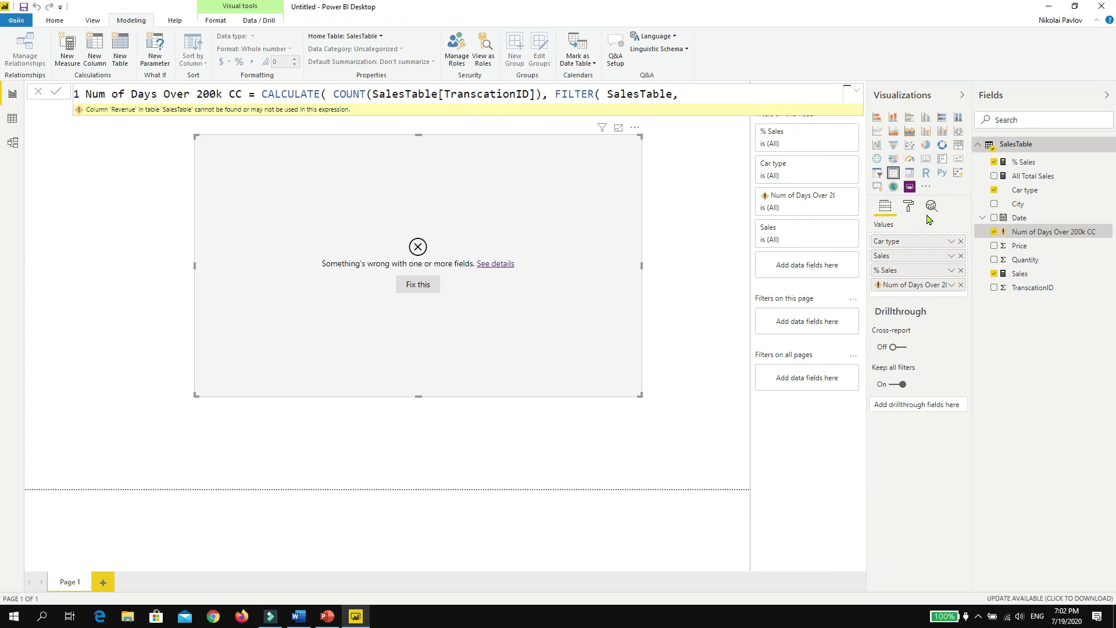
type("sales")
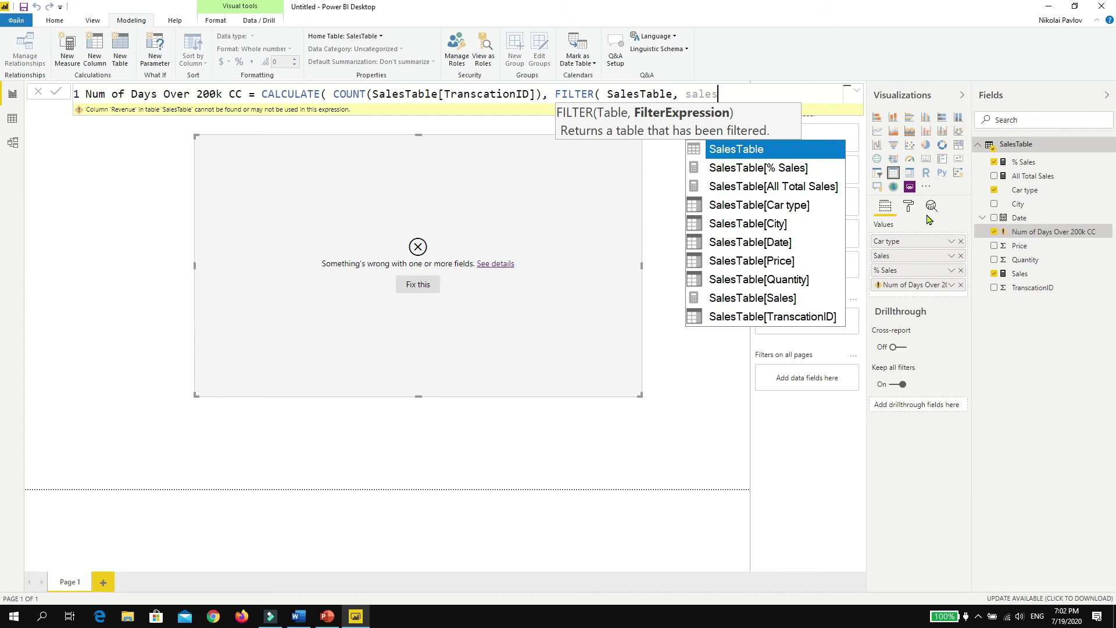
left_click(748, 298)
type("> 200000")
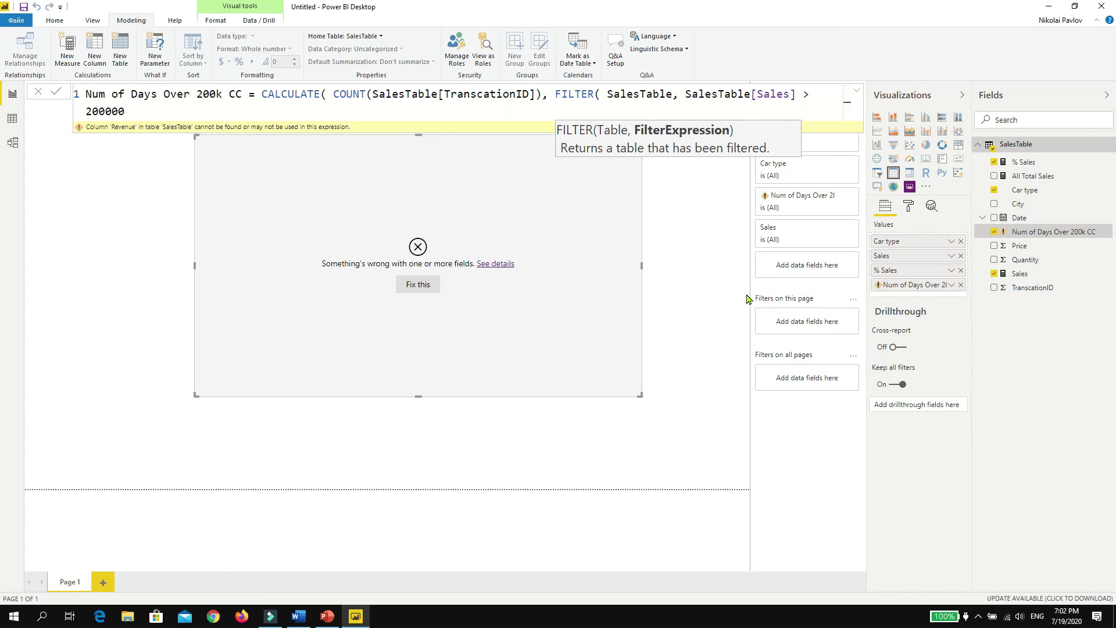
type(")")
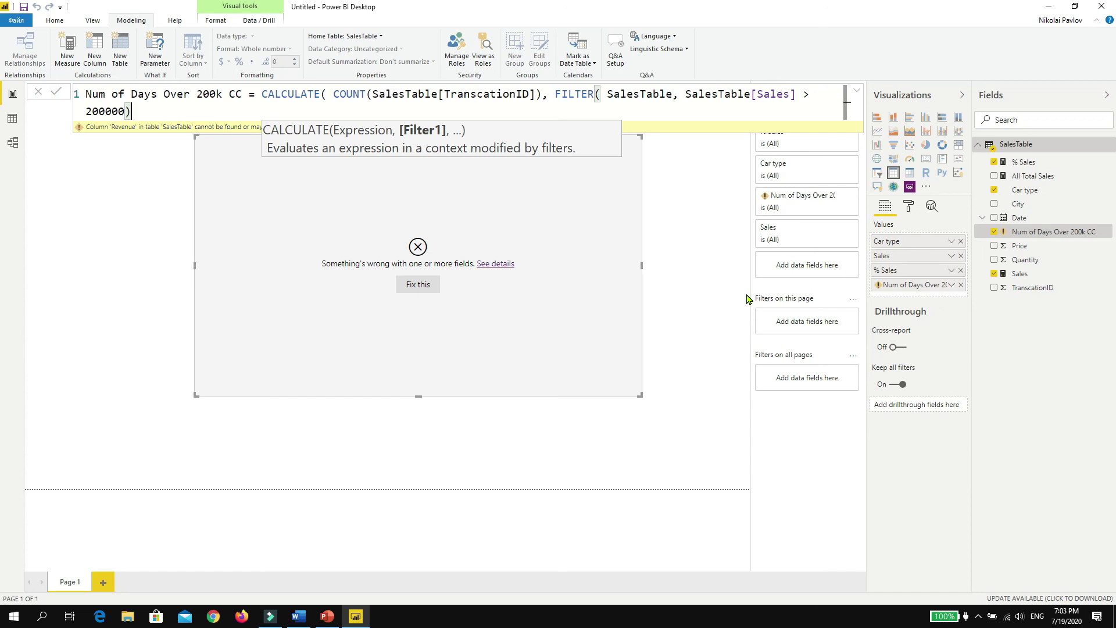
type(")")
key("Return")
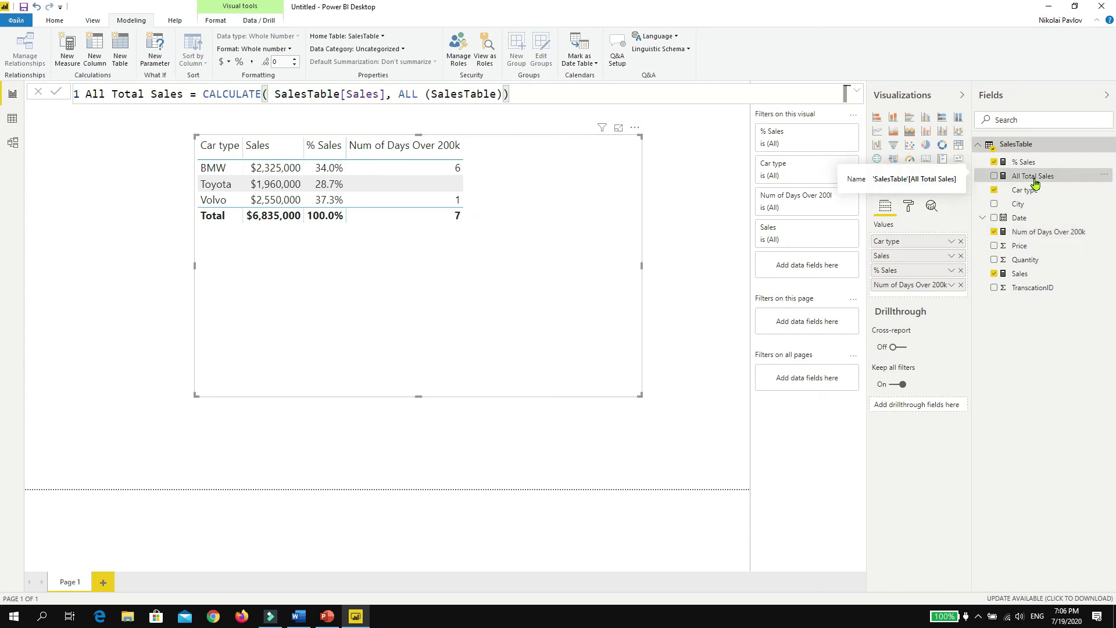
Display the formula of the Num of Days Over 200k measure for review.
left_click(994, 175)
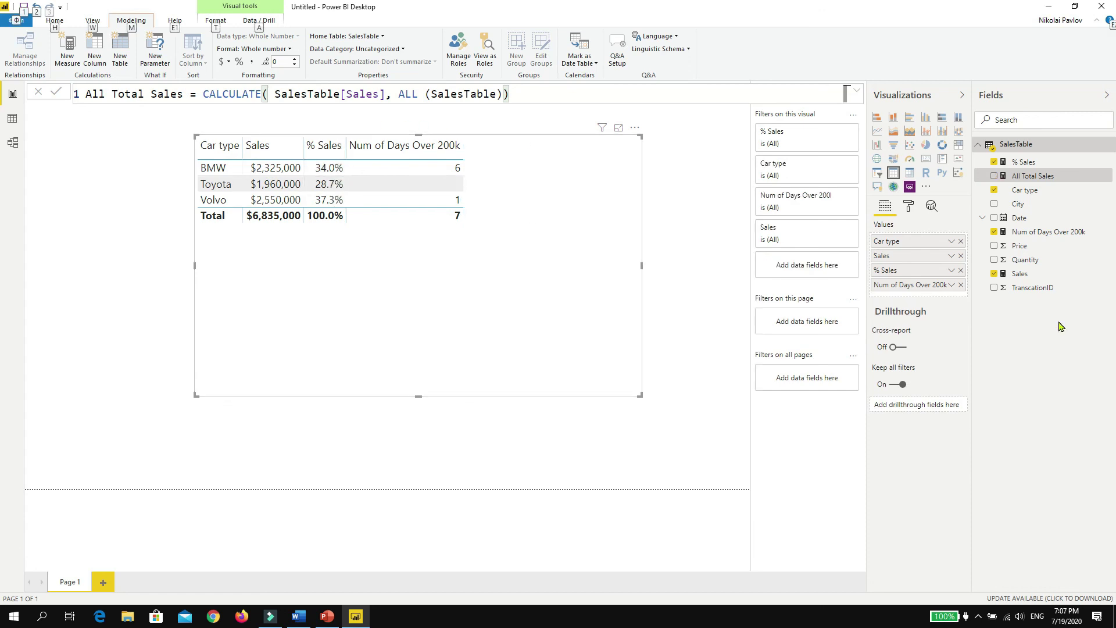
key("Escape")
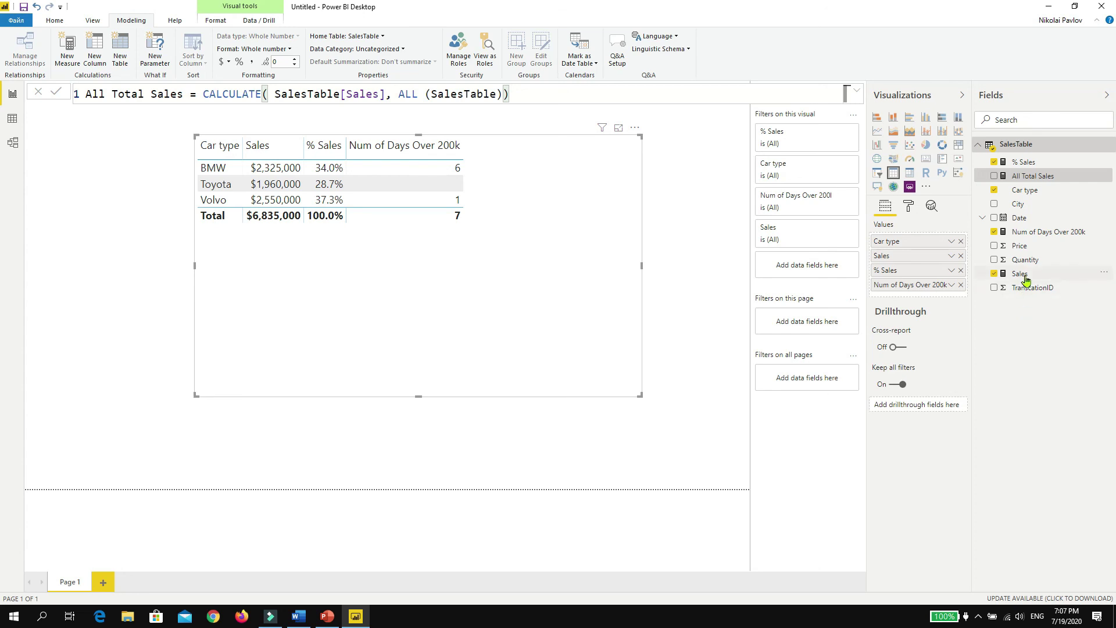
left_click(1045, 236)
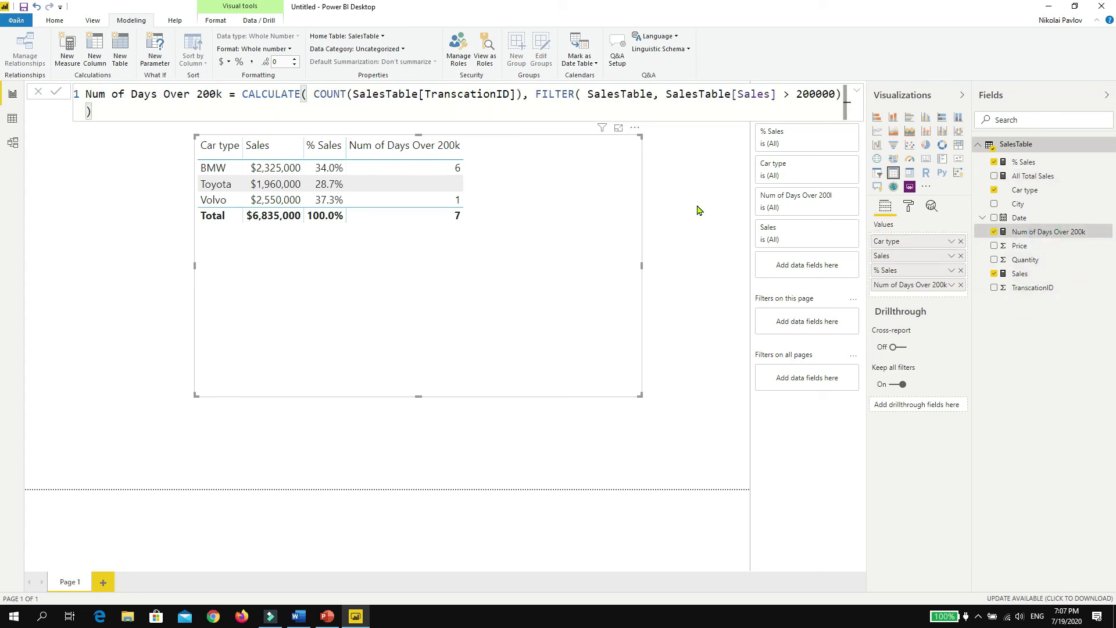